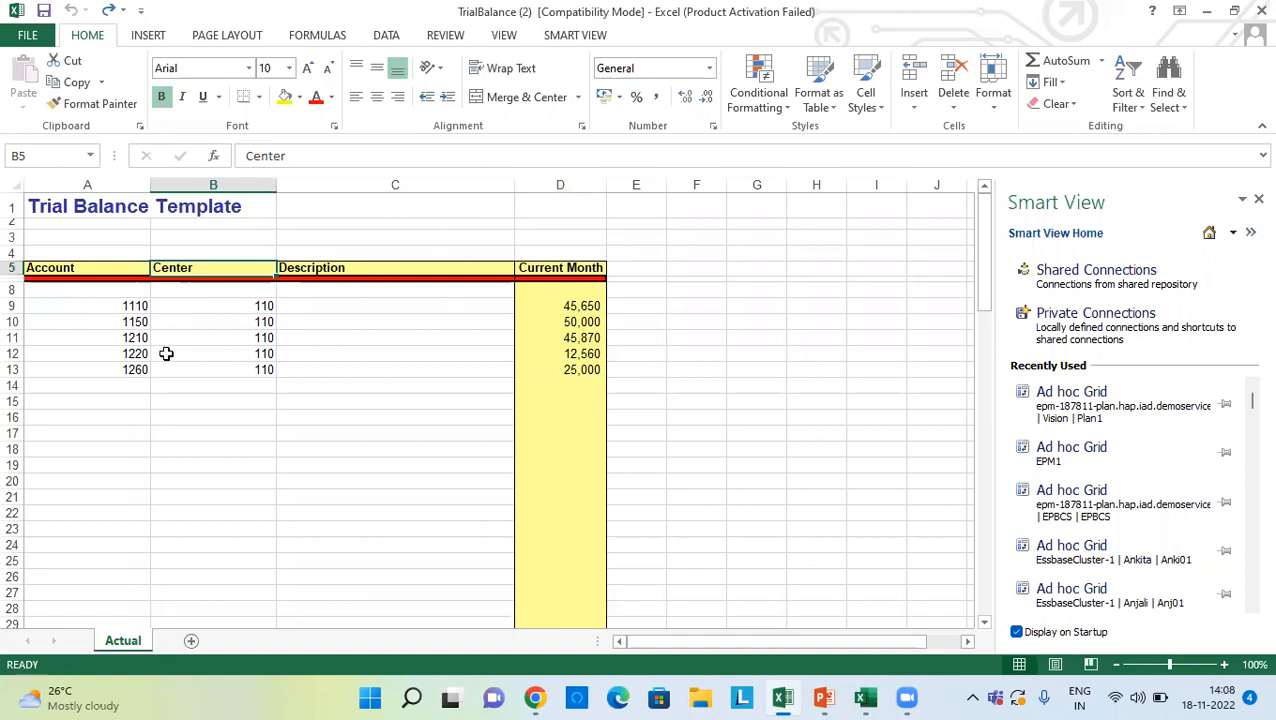
Step: Switch to the Data Management browser window and view the File source system's details
{"action": "mouse_move", "coordinate": [537, 697]}
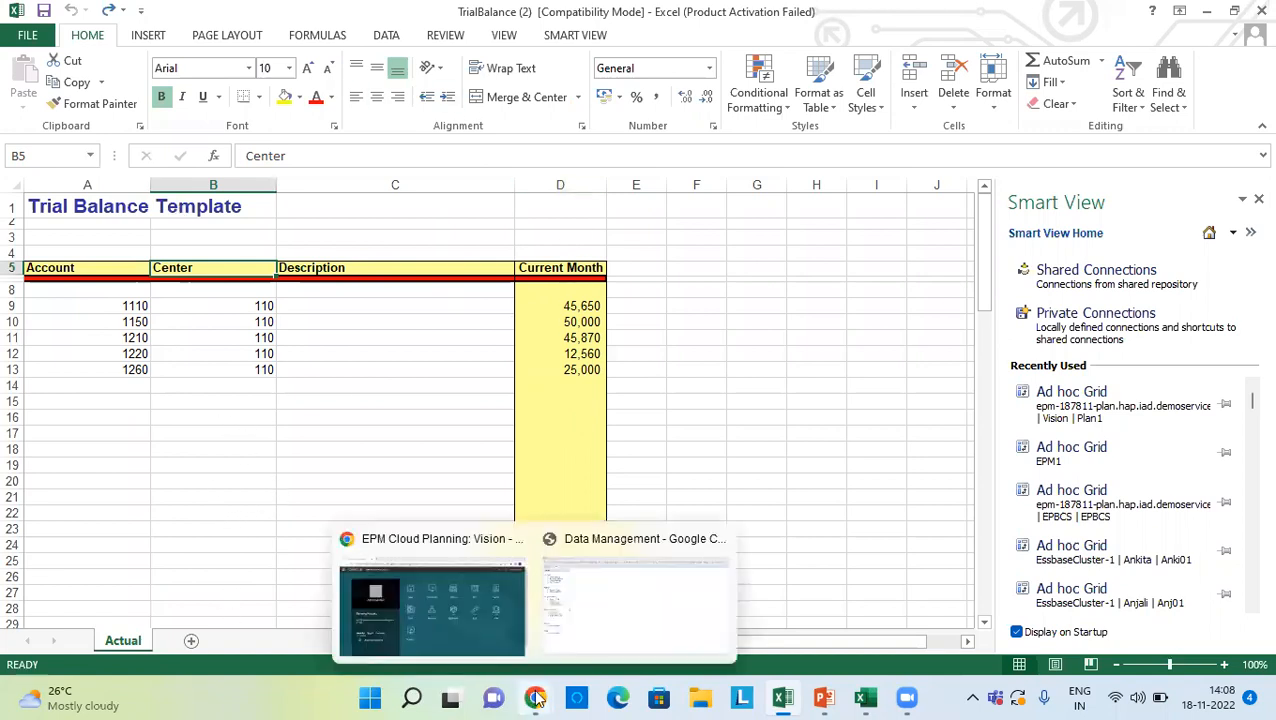
{"action": "left_click", "coordinate": [612, 612]}
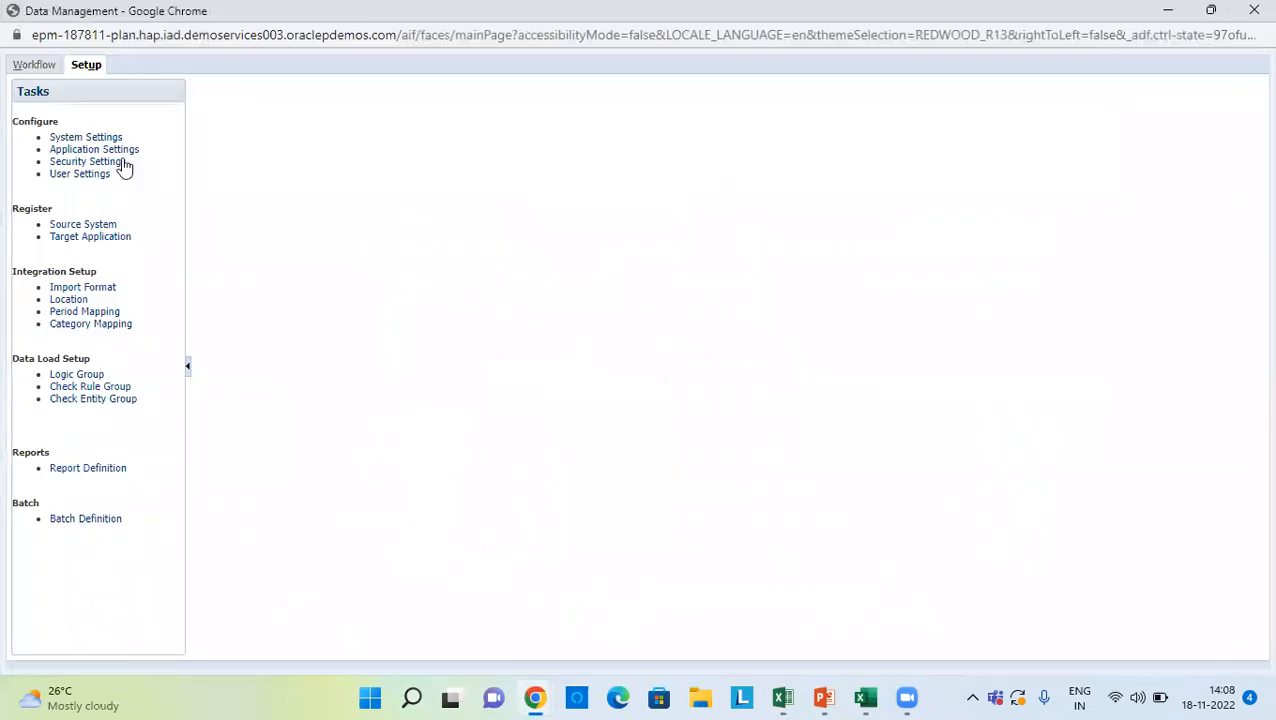
{"action": "left_click", "coordinate": [80, 224]}
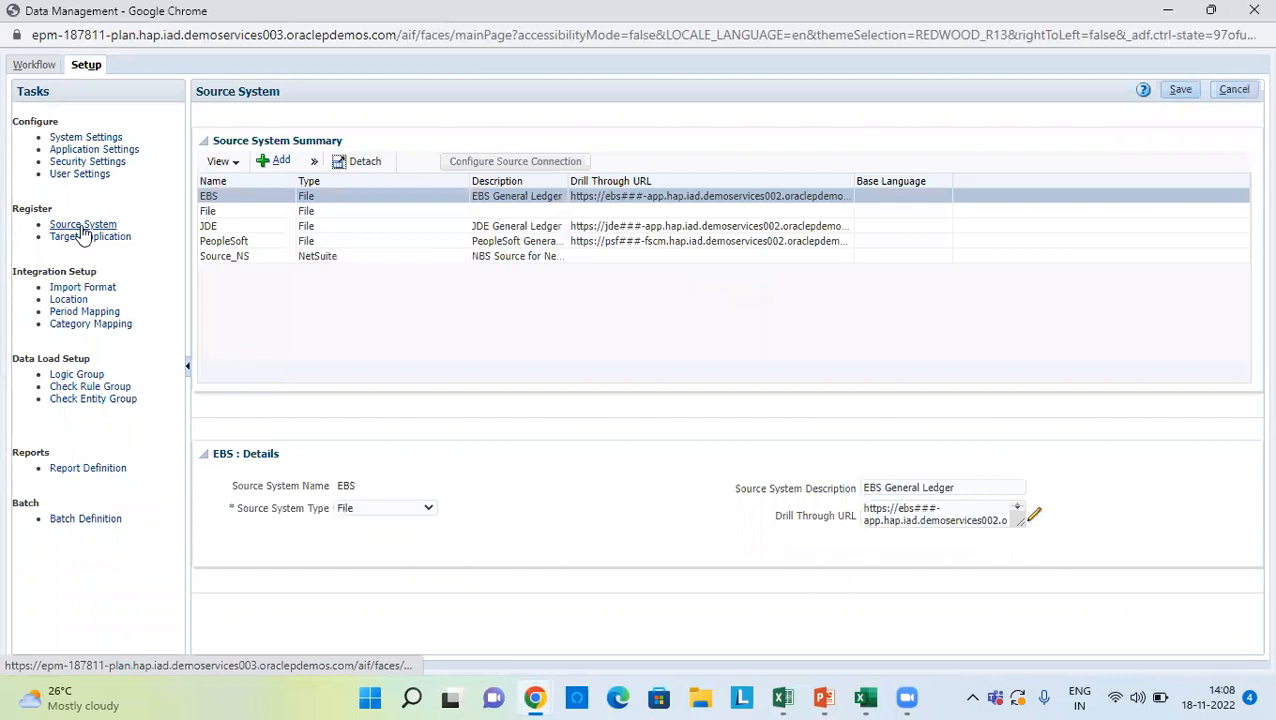
{"action": "left_click", "coordinate": [212, 210]}
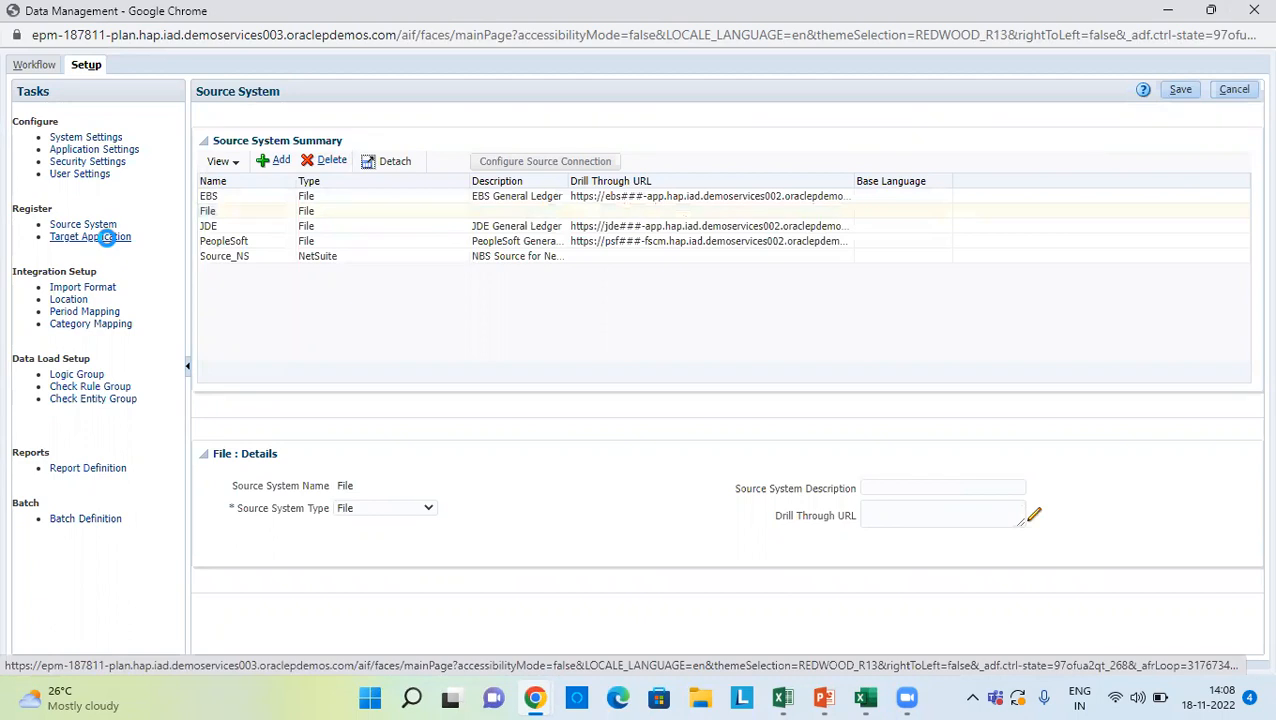
Step: Review the dimension details of the TM_Vision target application and the mappings of the TM_IMF import format
{"action": "left_click", "coordinate": [107, 237]}
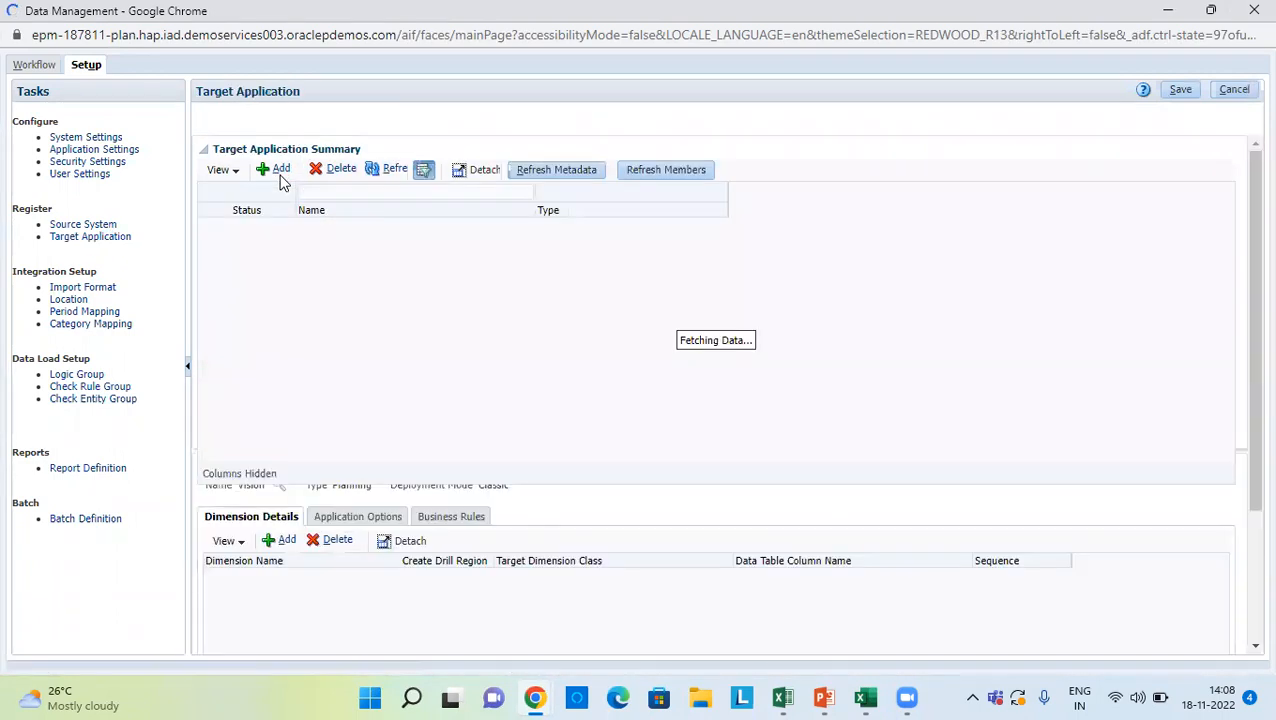
{"action": "left_click", "coordinate": [275, 241]}
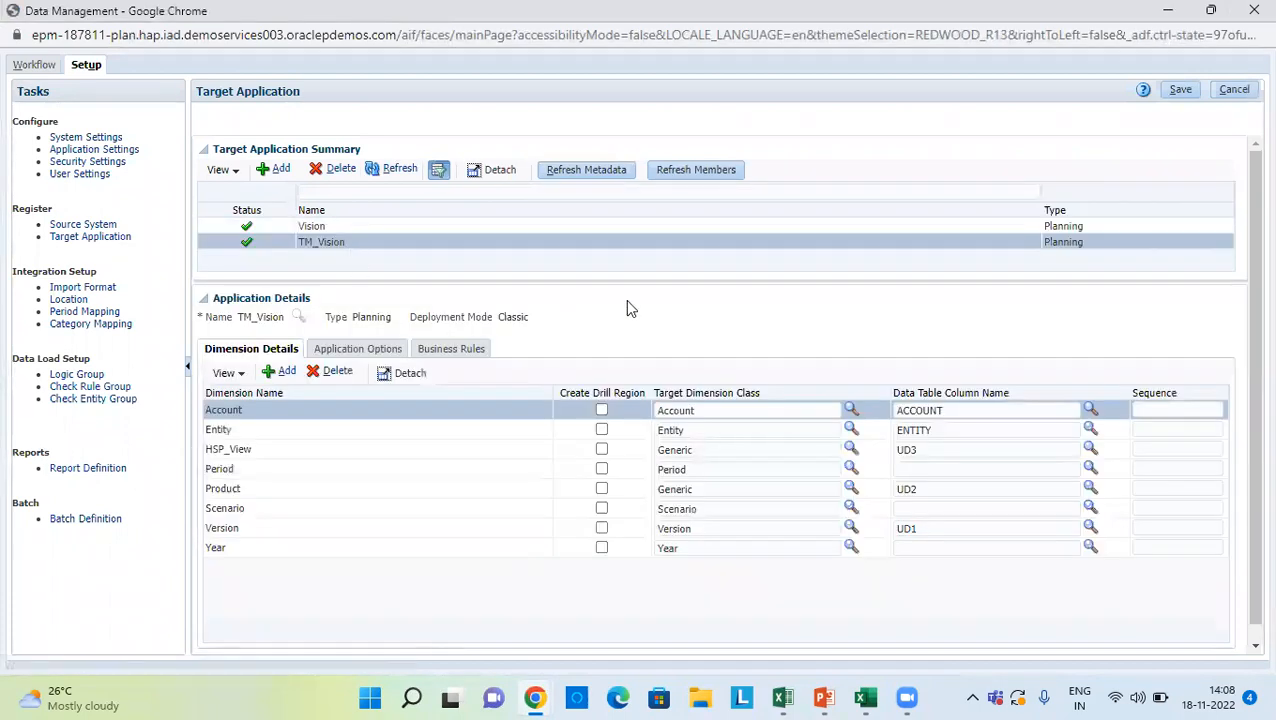
{"action": "scroll", "coordinate": [627, 301], "scroll_direction": "down", "scroll_amount": 1}
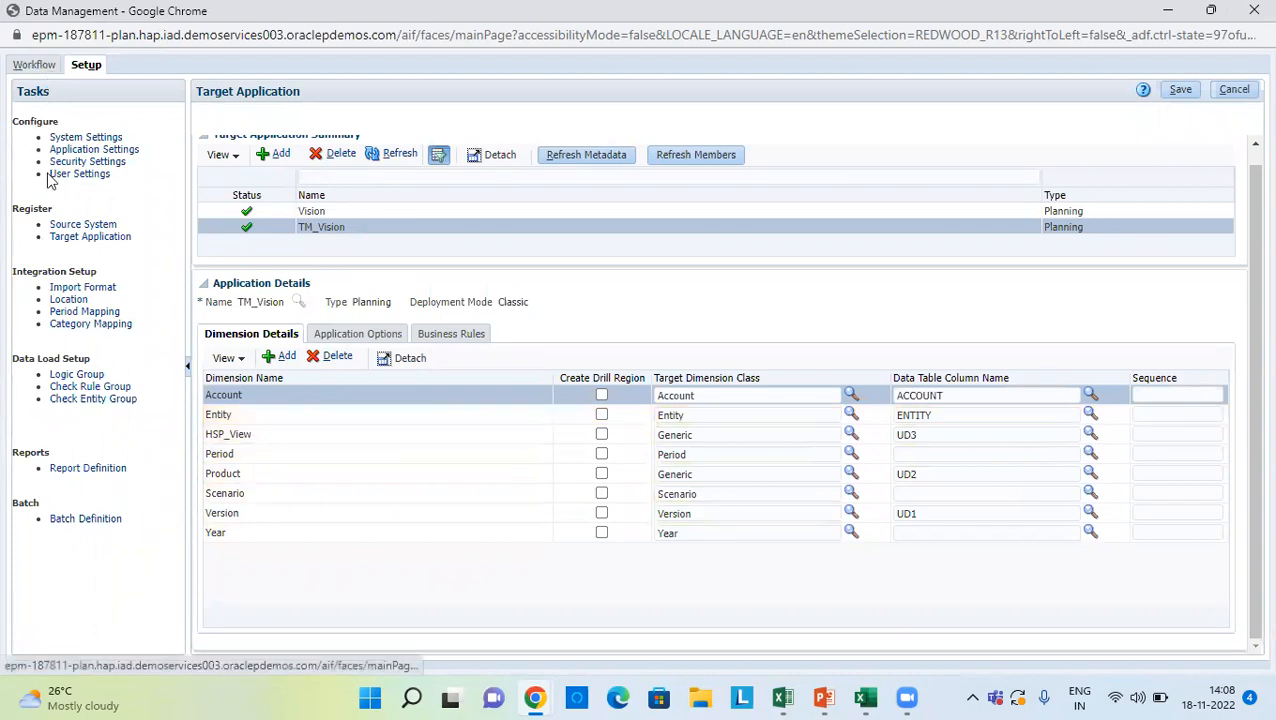
{"action": "left_click", "coordinate": [66, 289]}
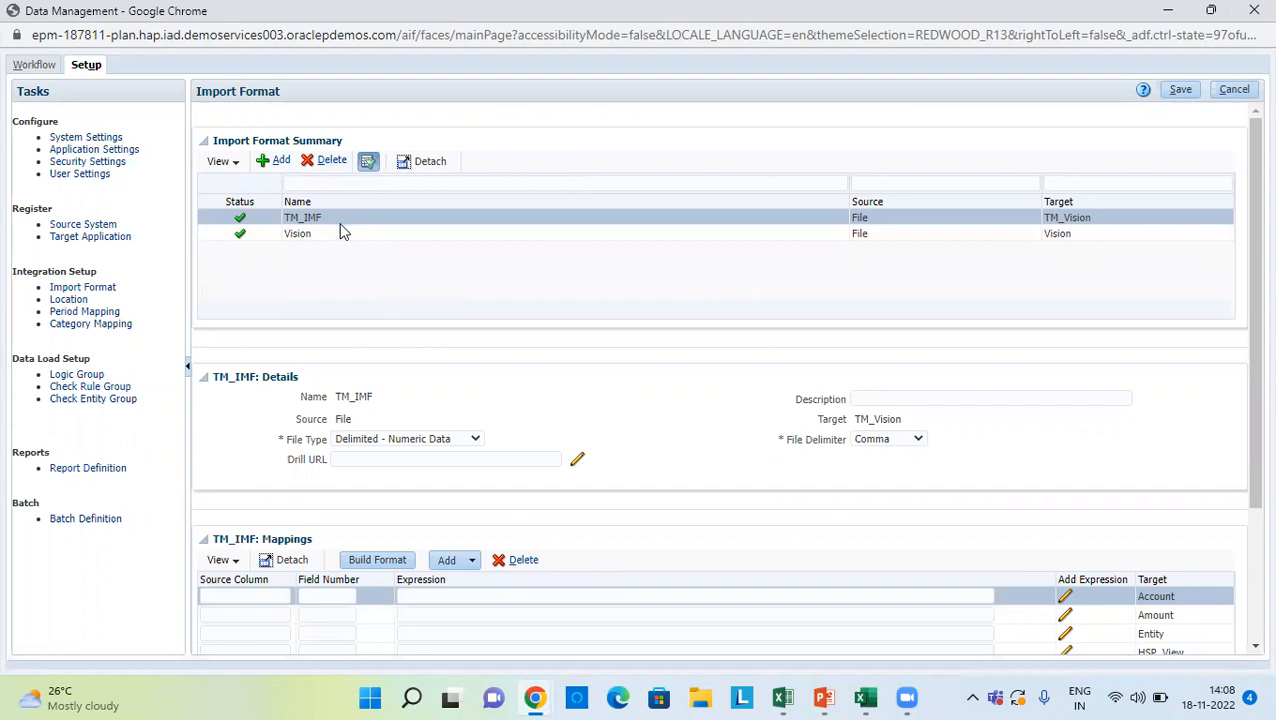
{"action": "scroll", "coordinate": [326, 365], "scroll_direction": "down", "scroll_amount": 3}
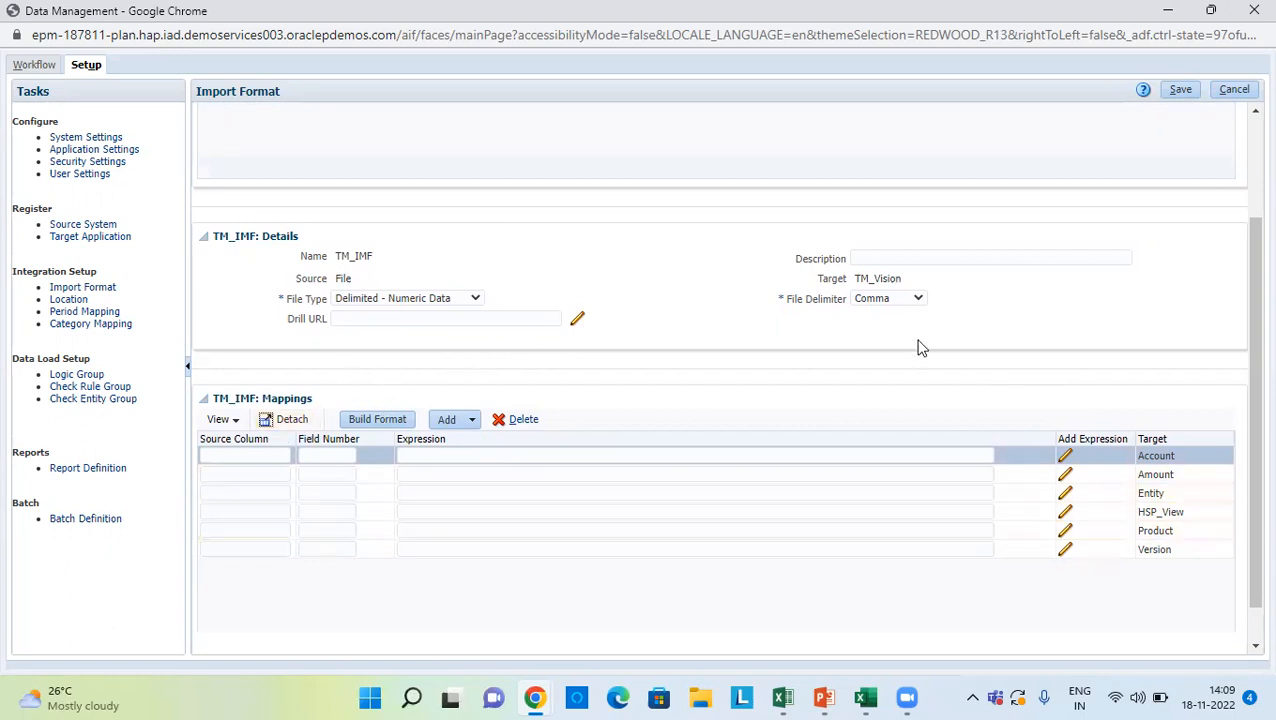
Step: Check the details of the LOC_TM location and save it
{"action": "left_click", "coordinate": [66, 298]}
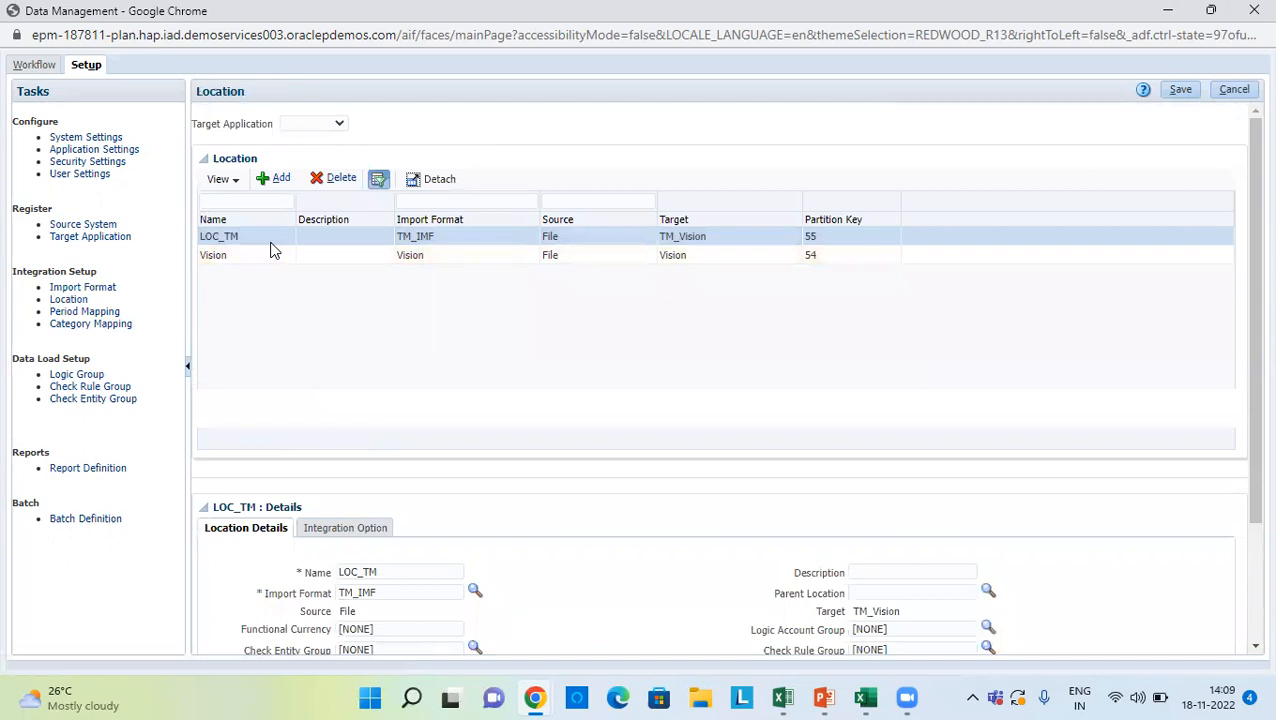
{"action": "scroll", "coordinate": [402, 499], "scroll_direction": "down", "scroll_amount": 2}
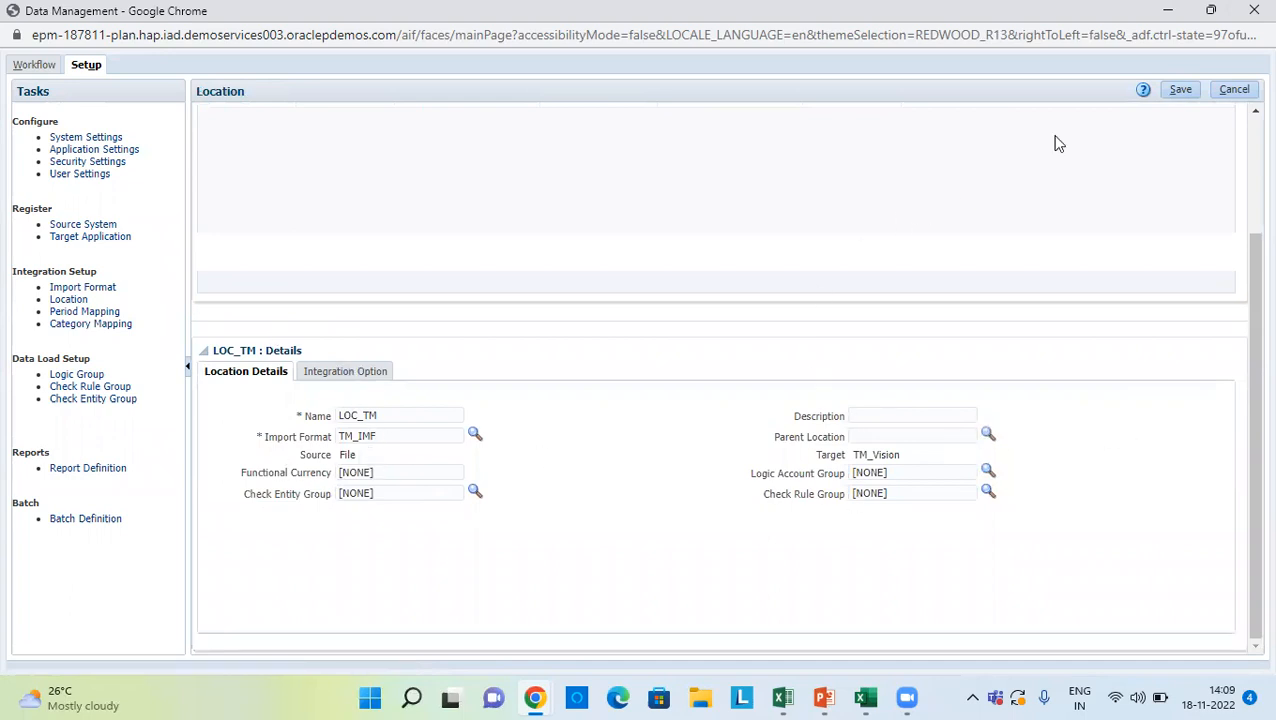
{"action": "left_click", "coordinate": [1178, 89]}
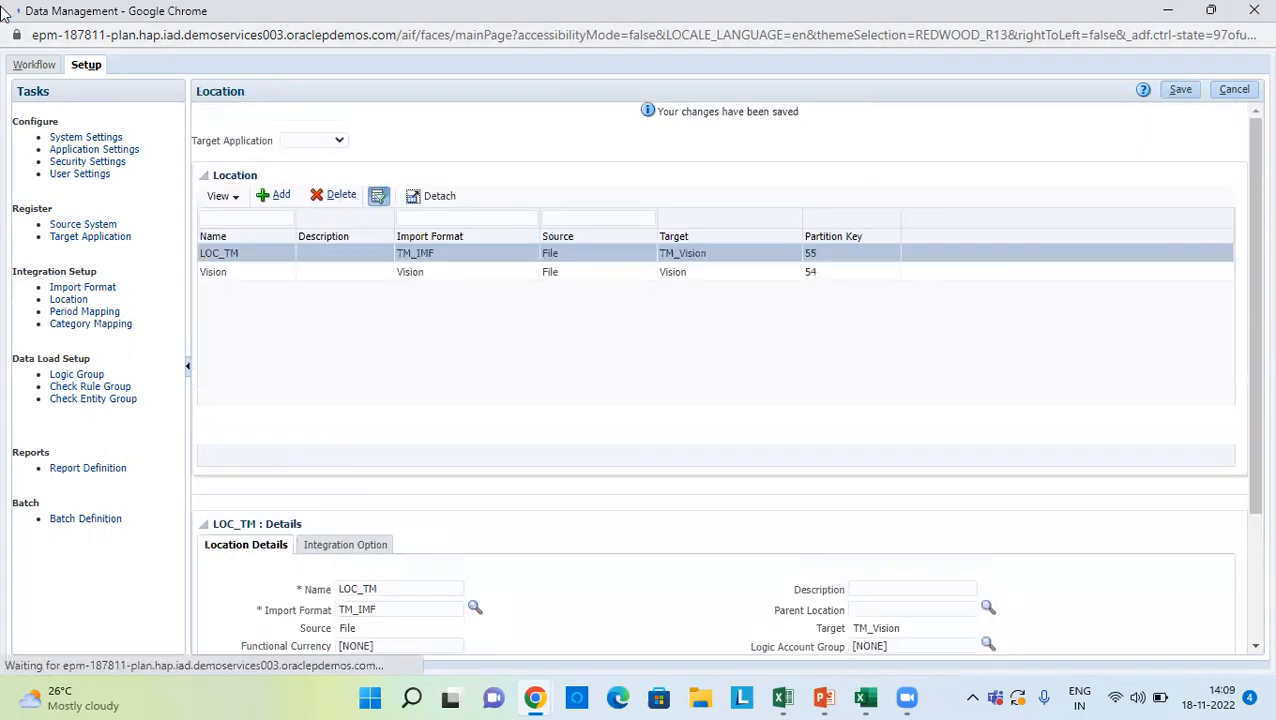
Step: Open the data load mappings with the point of view at location LOC_TM, period Jan-21 and category Current
{"action": "left_click", "coordinate": [40, 66]}
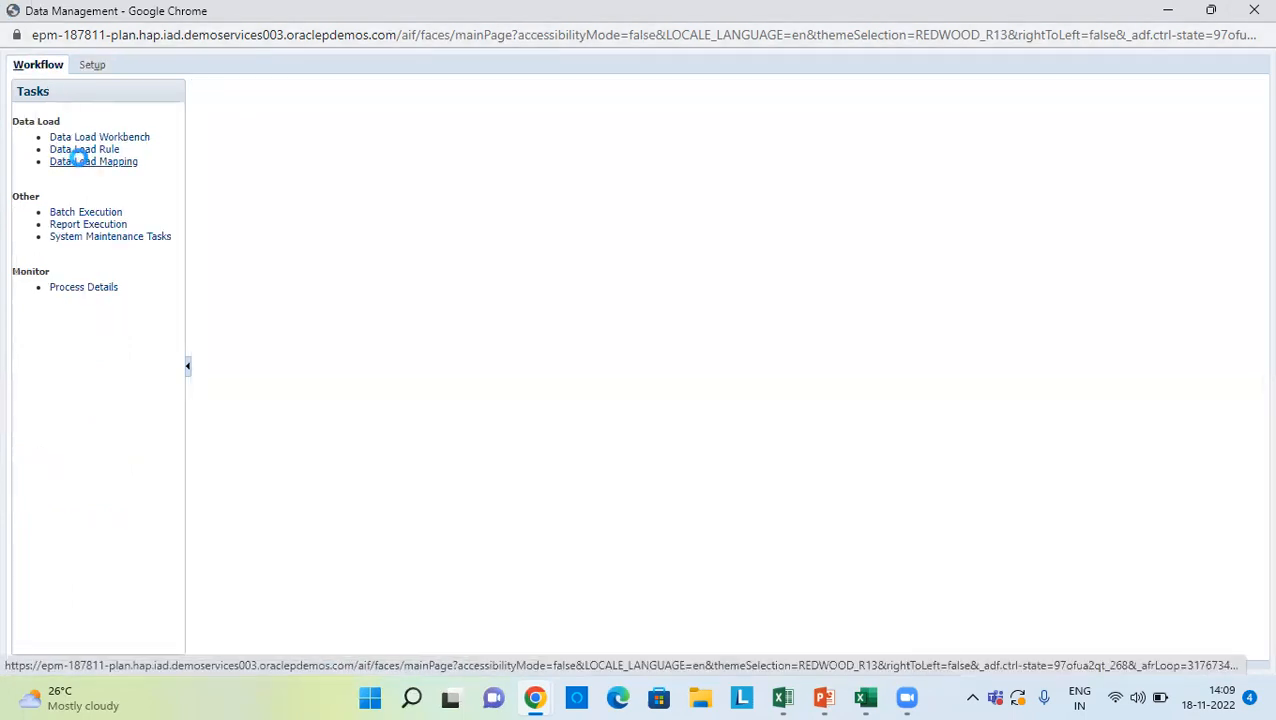
{"action": "left_click", "coordinate": [82, 164]}
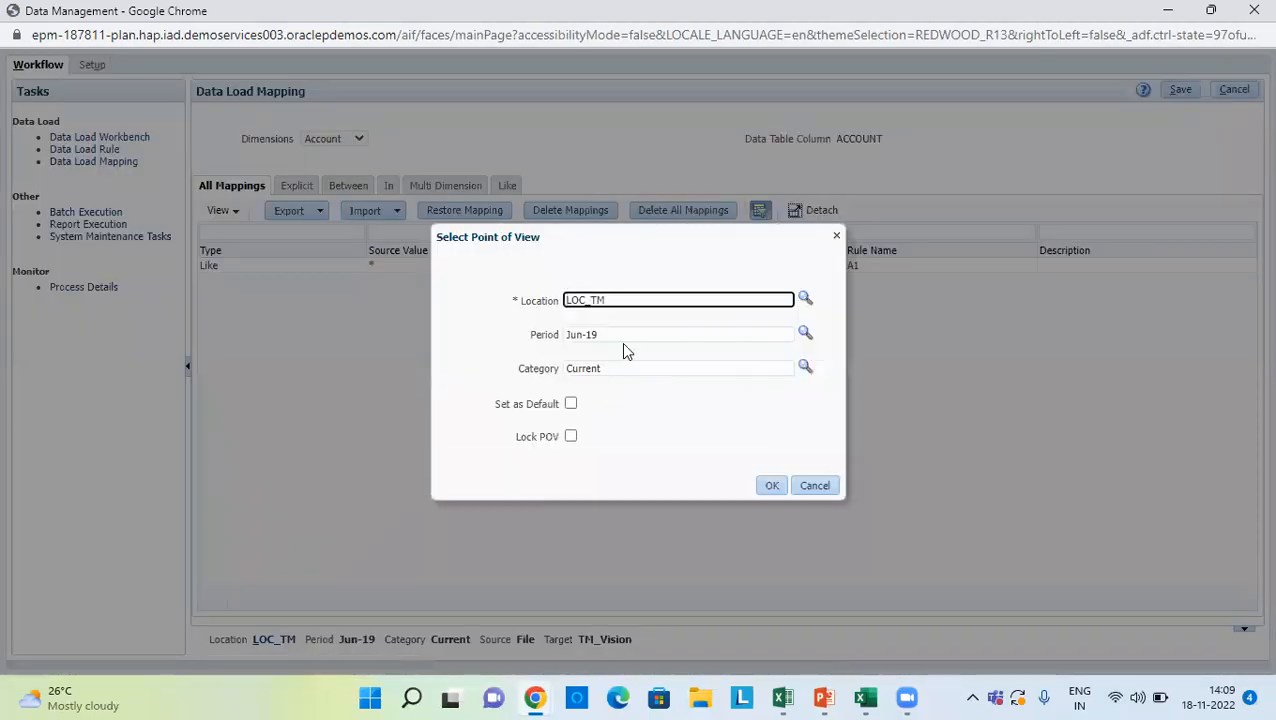
{"action": "left_click", "coordinate": [624, 336]}
{"action": "double_click", "coordinate": [625, 338]}
{"action": "key", "text": "BackSpace"}
{"action": "key", "text": "BackSpace"}
{"action": "key", "text": "BackSpace"}
{"action": "key", "text": "BackSpace"}
{"action": "type", "text": "an-21"}
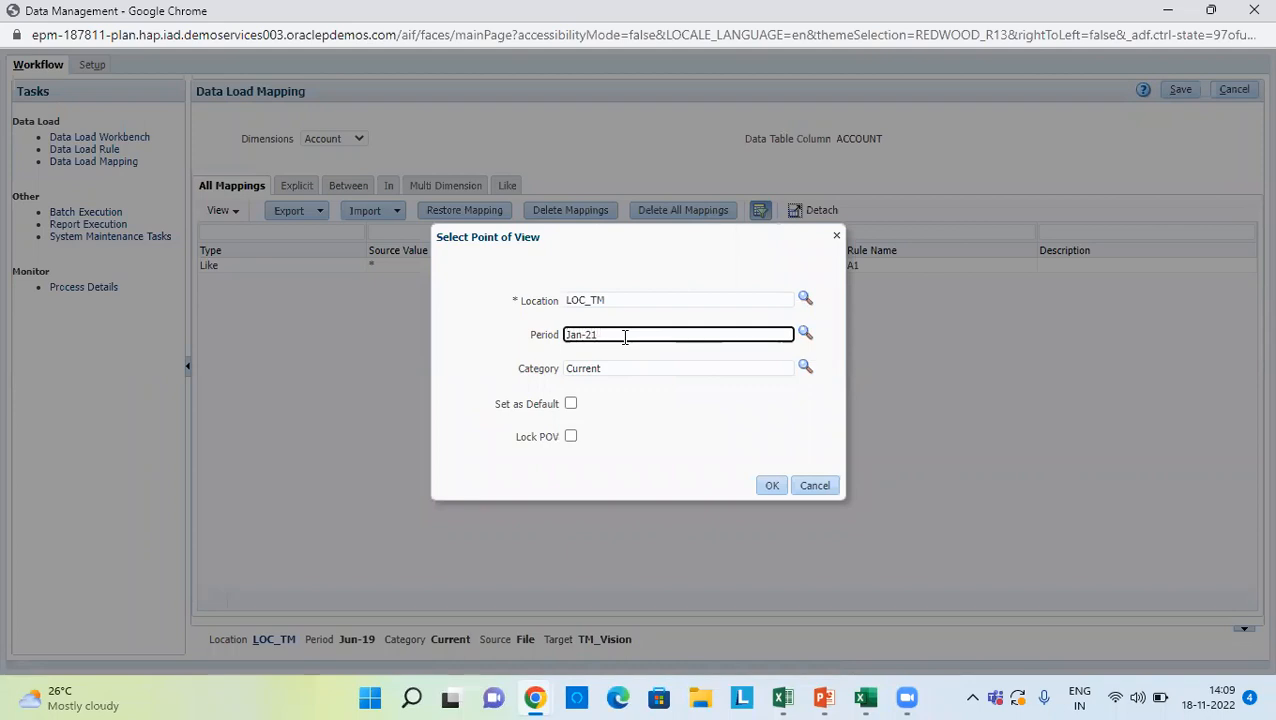
{"action": "left_click", "coordinate": [775, 485]}
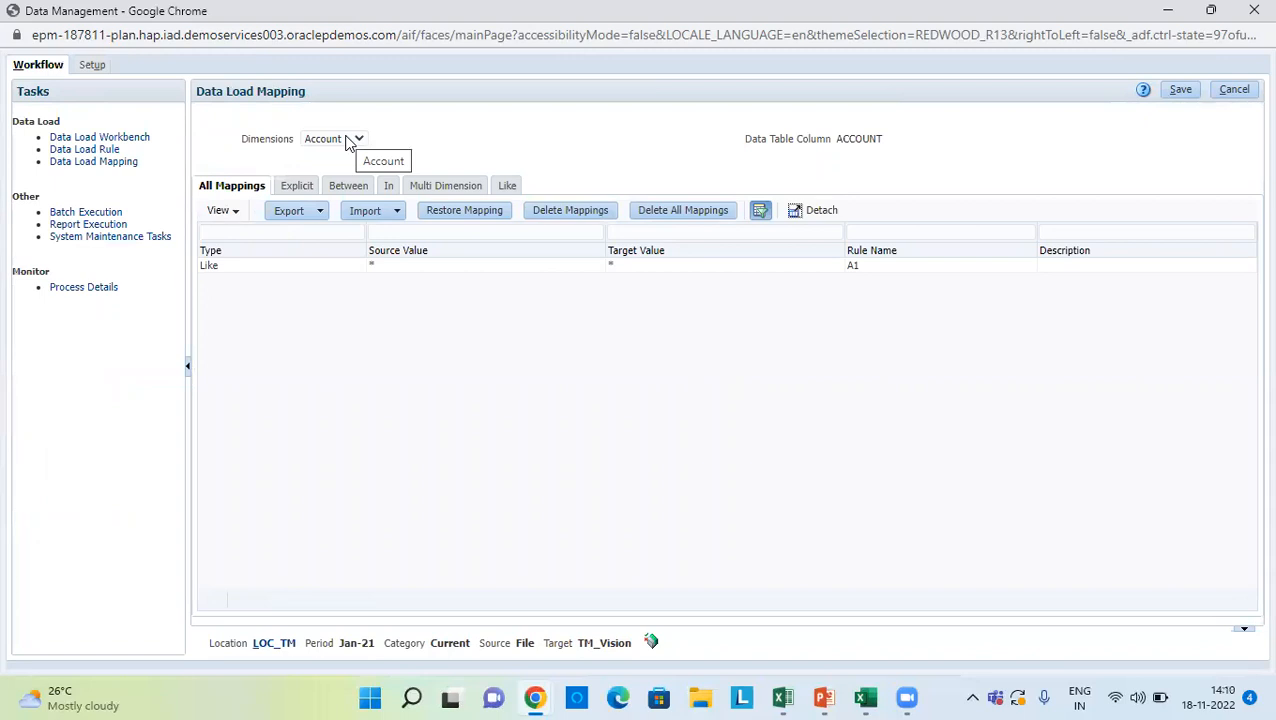
Step: Examine the data load mappings of each dimension from Account through Entity and HSP_View to Version
{"action": "left_click", "coordinate": [305, 265]}
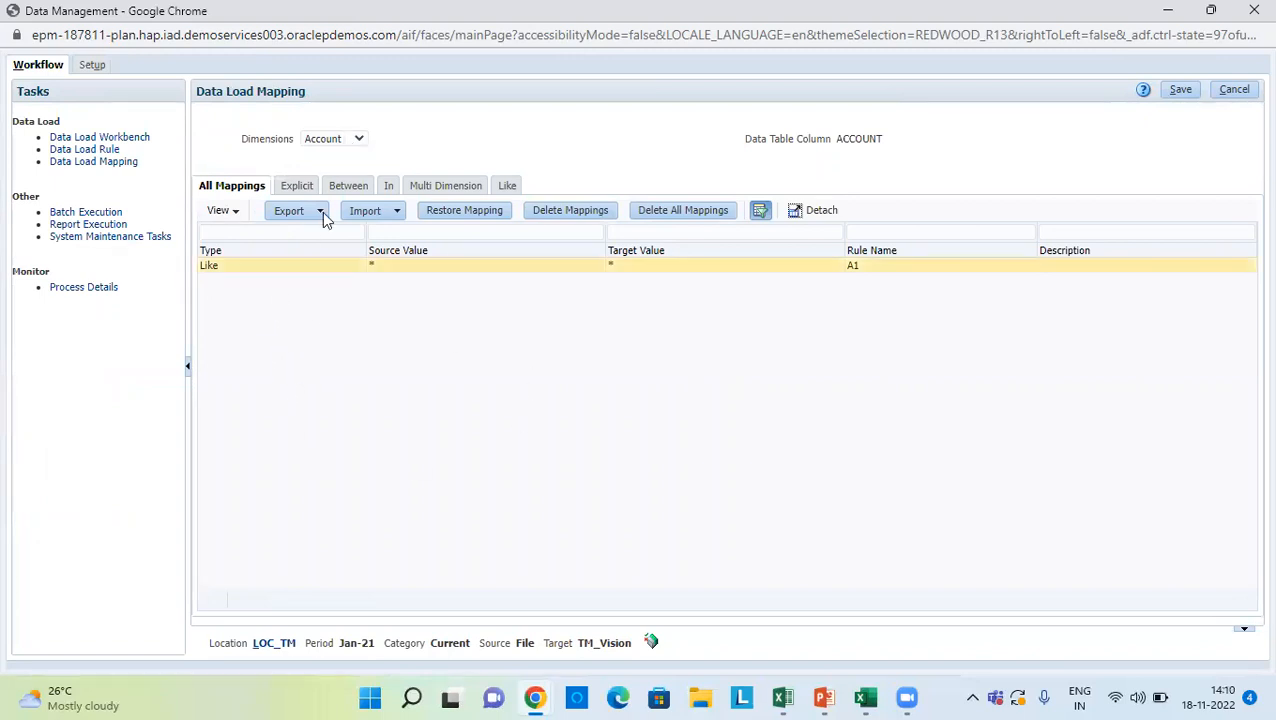
{"action": "left_click", "coordinate": [340, 140]}
{"action": "left_click", "coordinate": [320, 163]}
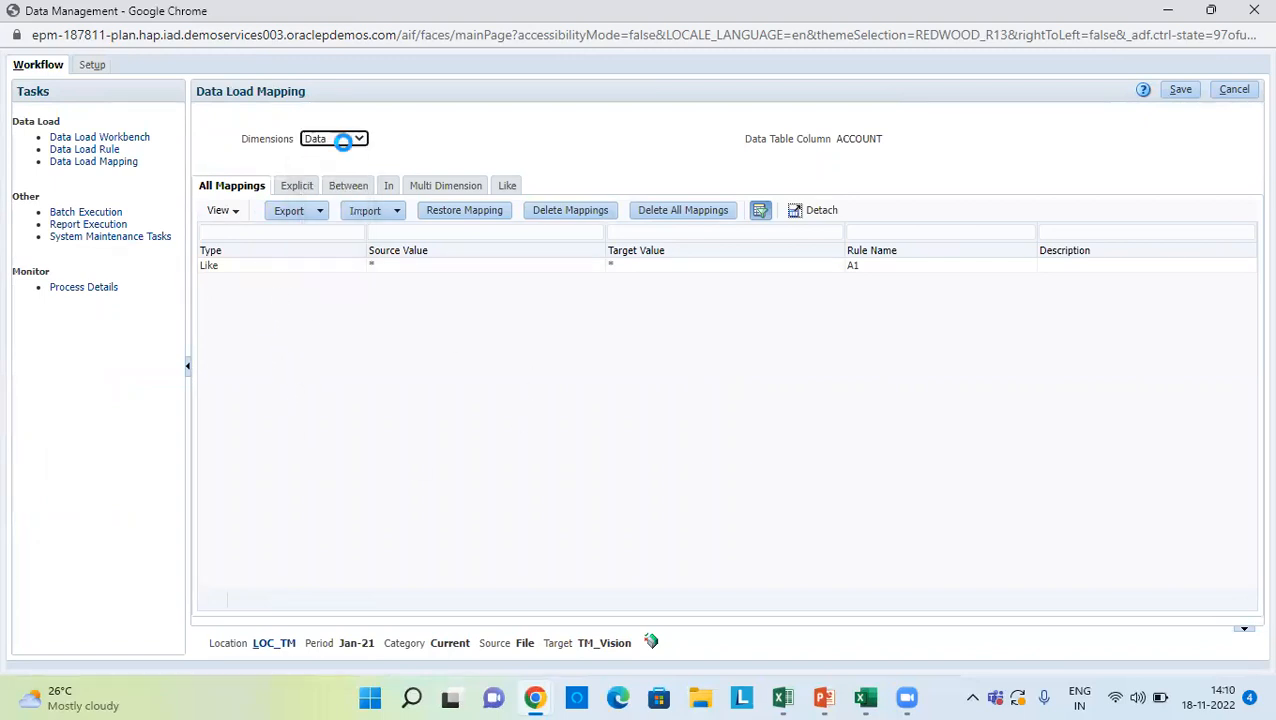
{"action": "key", "text": "Down"}
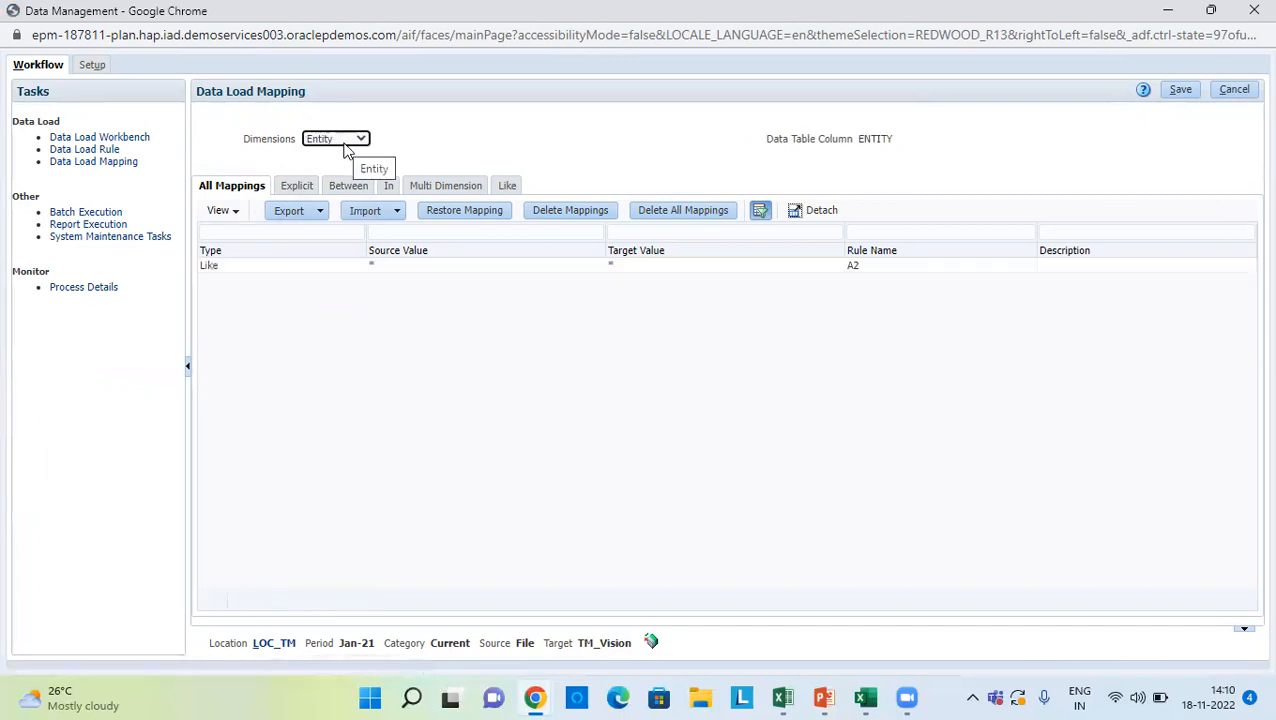
{"action": "key", "text": "Down"}
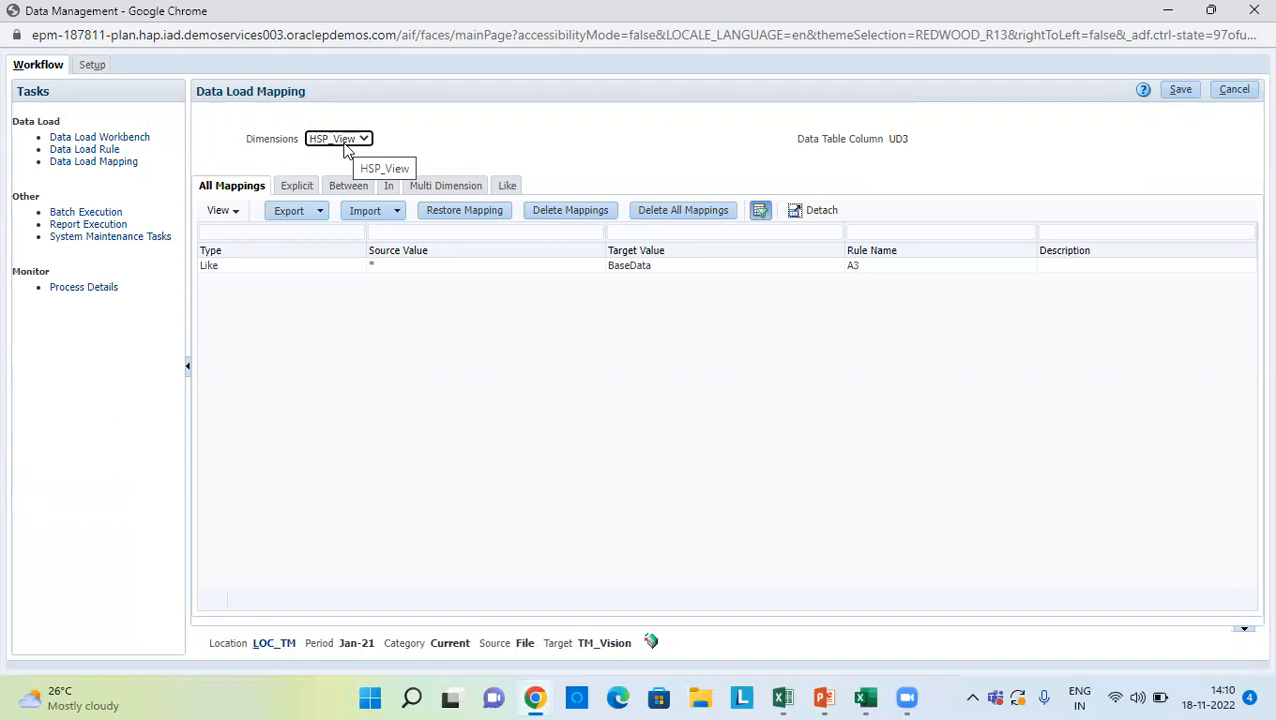
{"action": "key", "text": "Down"}
{"action": "key", "text": "Down"}
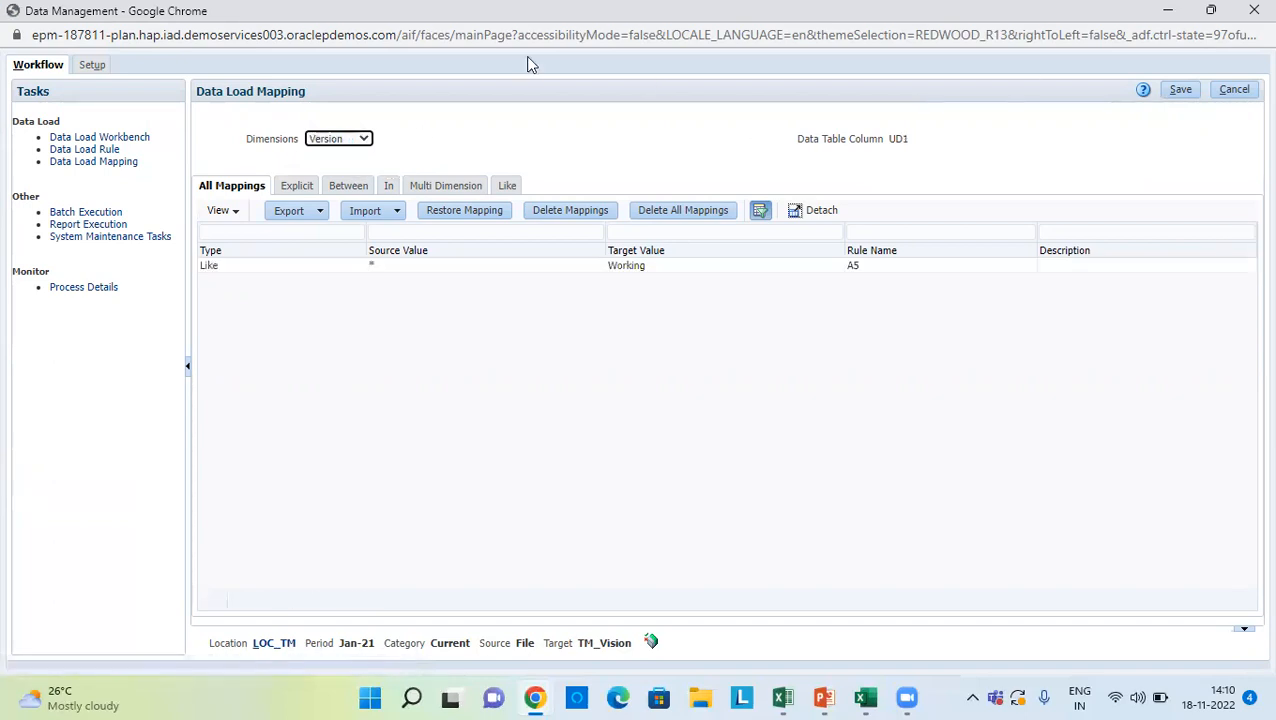
Step: Open the DLR_TM data load rule and inspect the files available for its source file setting
{"action": "left_click", "coordinate": [86, 149]}
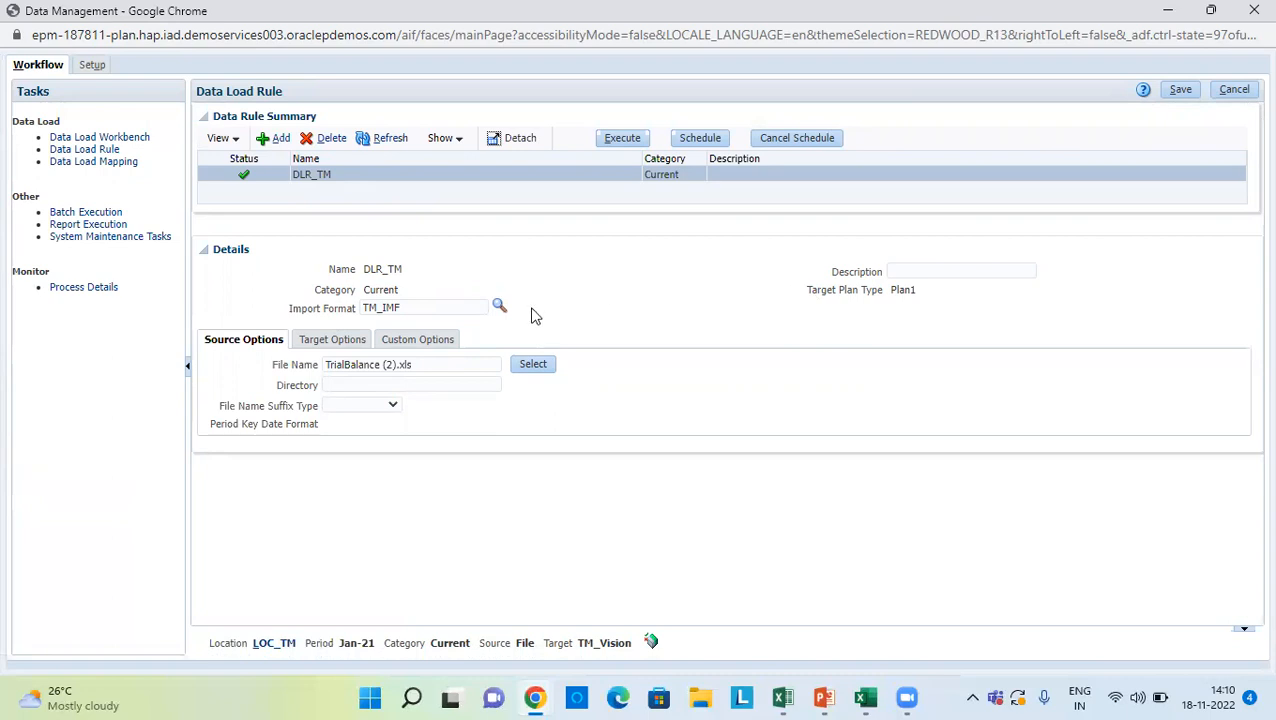
{"action": "left_click", "coordinate": [540, 365]}
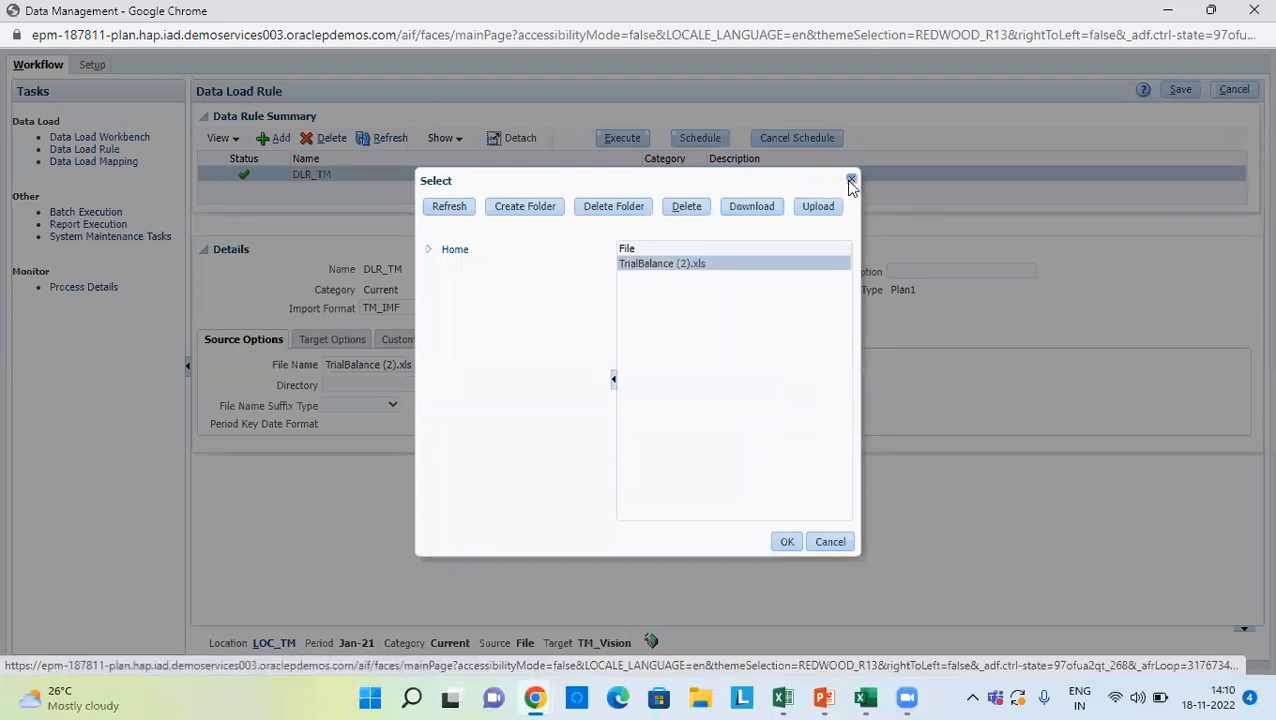
{"action": "left_click", "coordinate": [850, 182]}
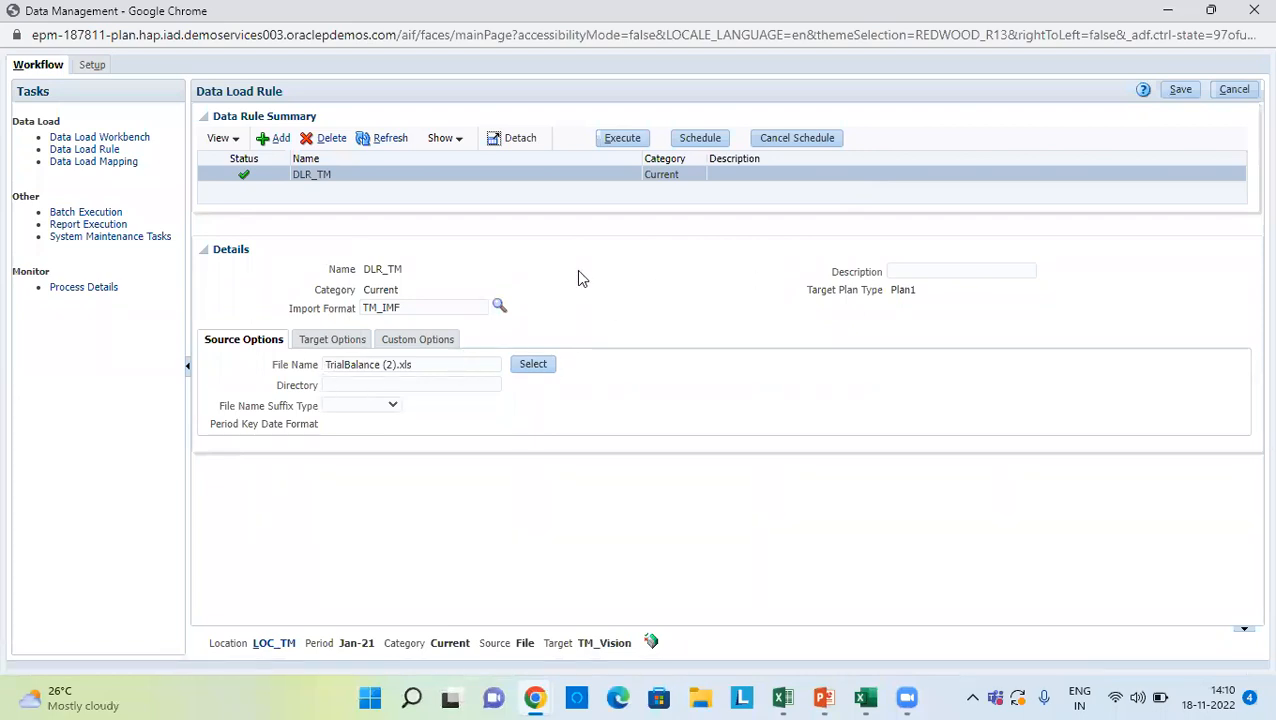
{"action": "left_click", "coordinate": [622, 139]}
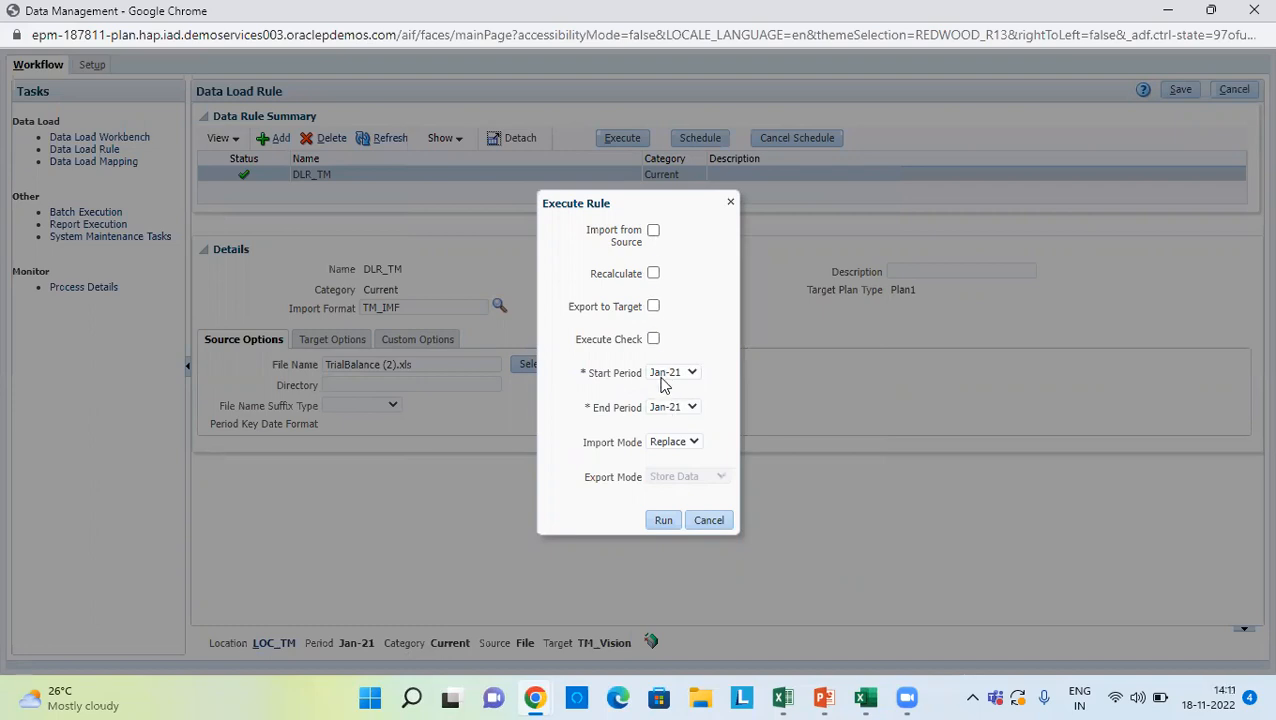
{"action": "left_click", "coordinate": [674, 448]}
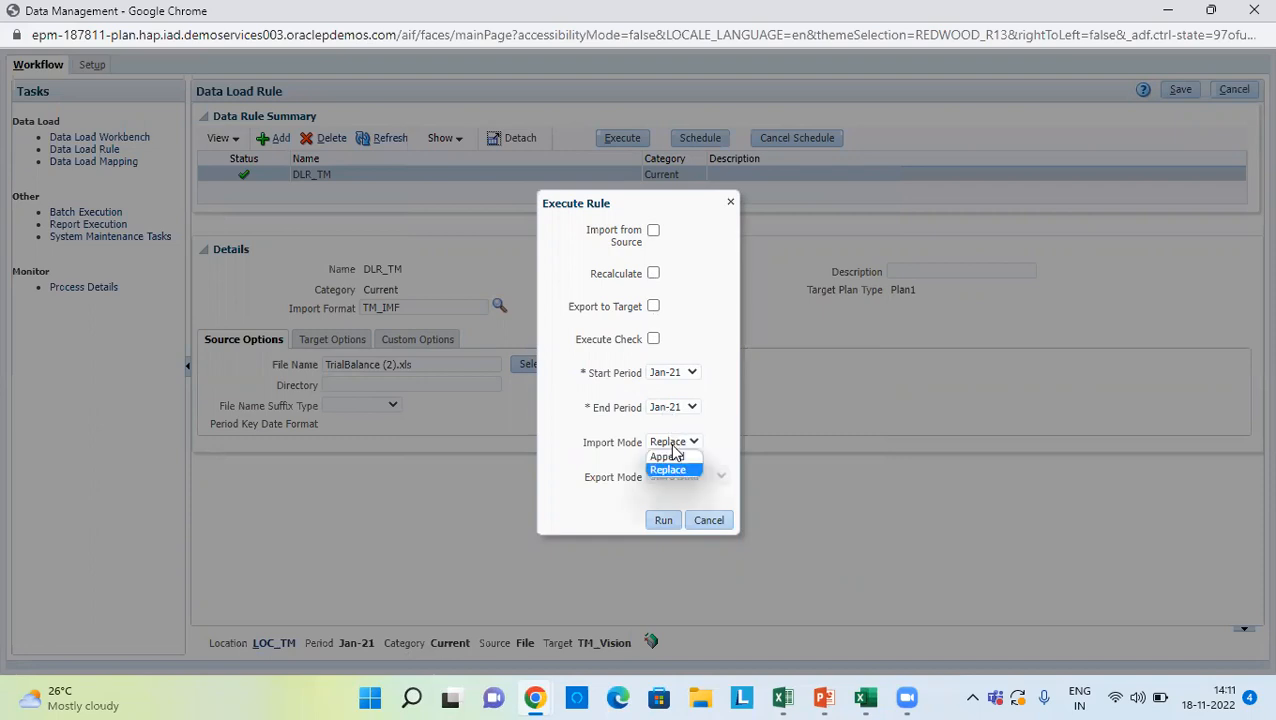
{"action": "left_click", "coordinate": [706, 484]}
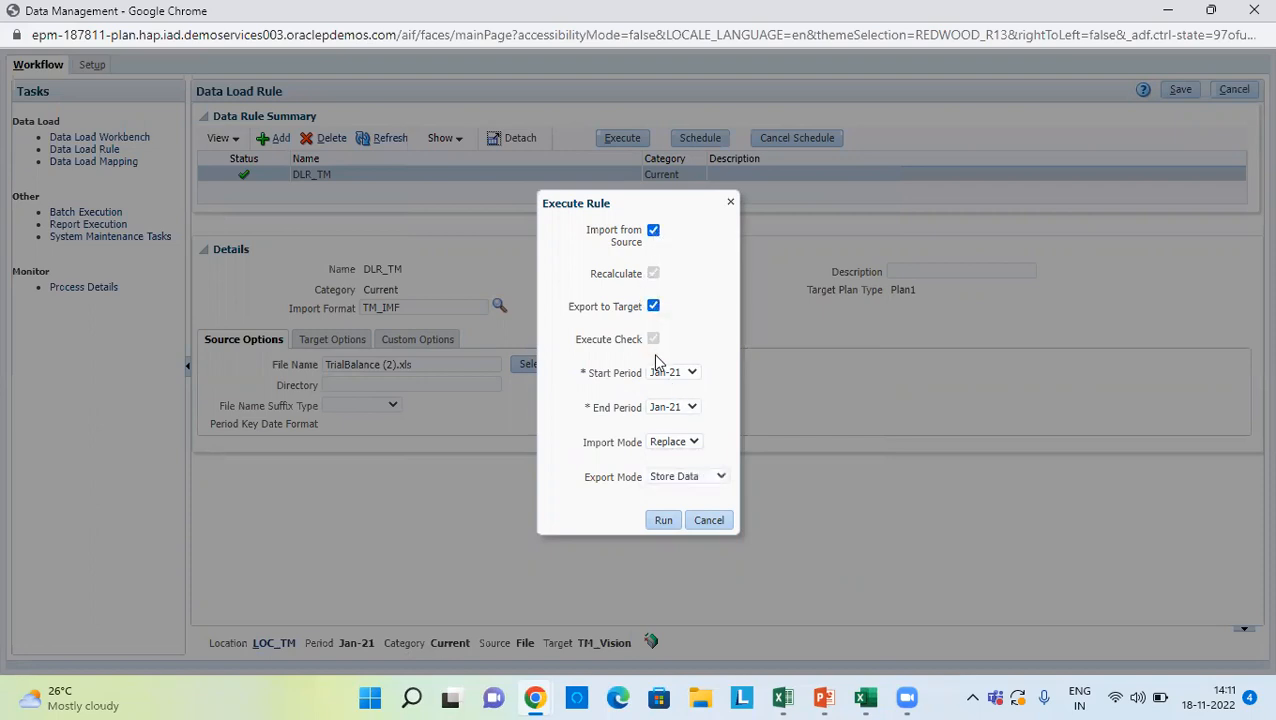
{"action": "left_click", "coordinate": [683, 478]}
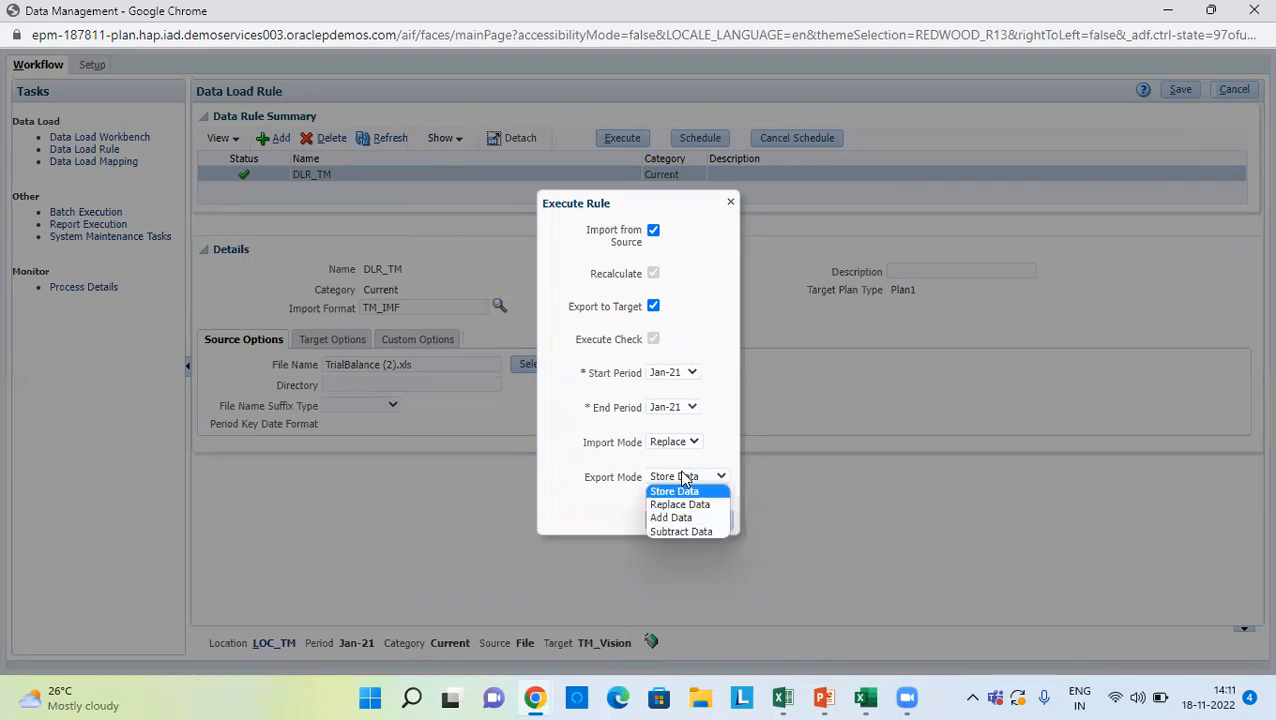
{"action": "left_click", "coordinate": [682, 502]}
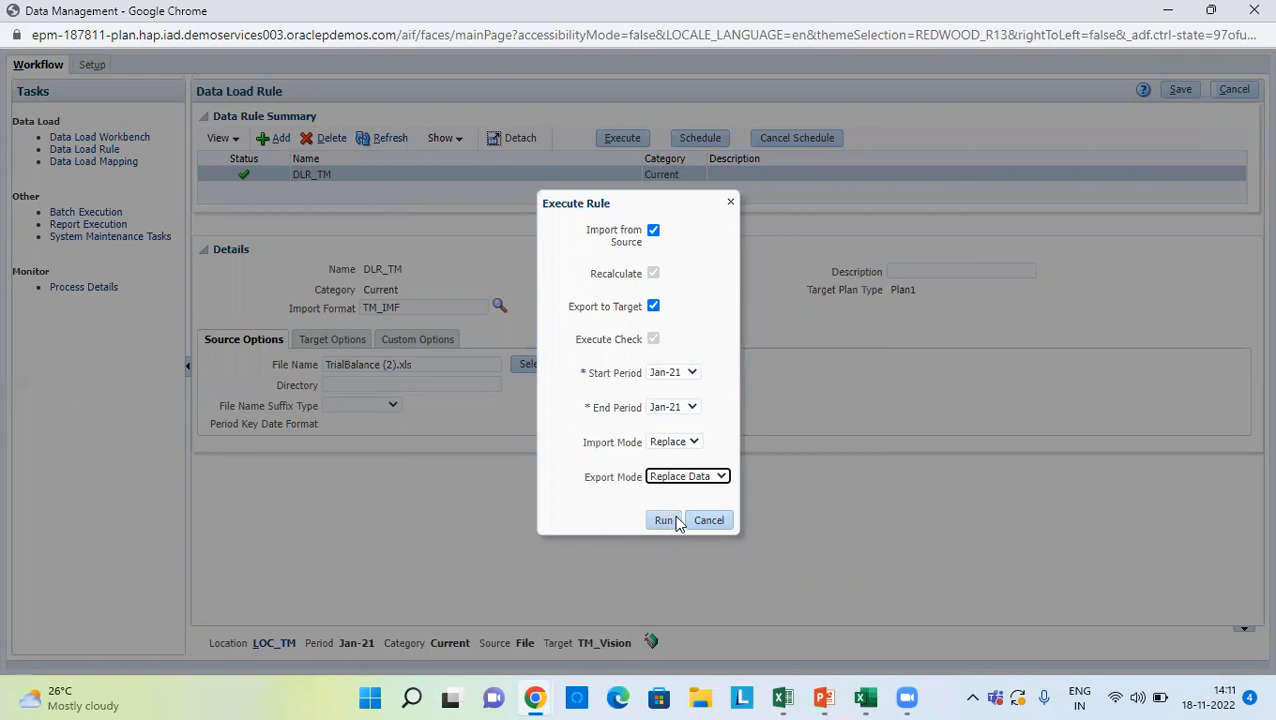
{"action": "left_click", "coordinate": [706, 521]}
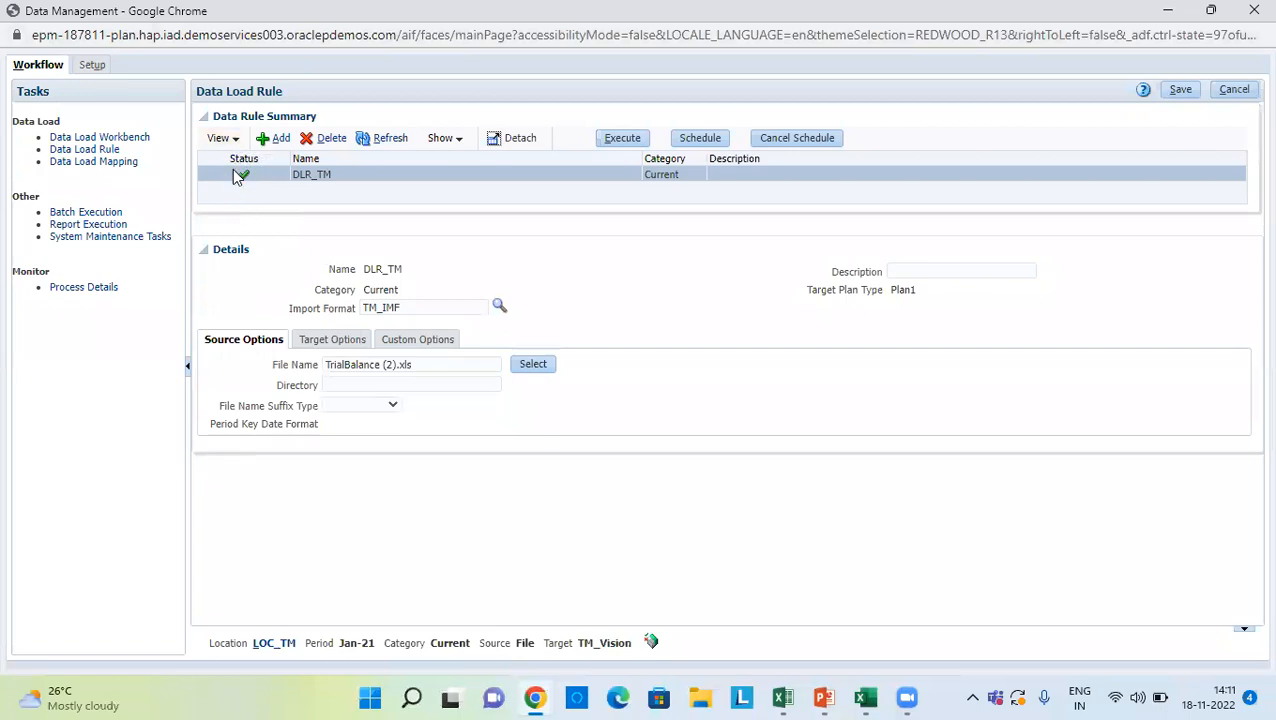
Step: Examine the records and amounts in the Data Load Workbench, and switch to the ad hoc grid in Excel to compare them
{"action": "mouse_move", "coordinate": [250, 188]}
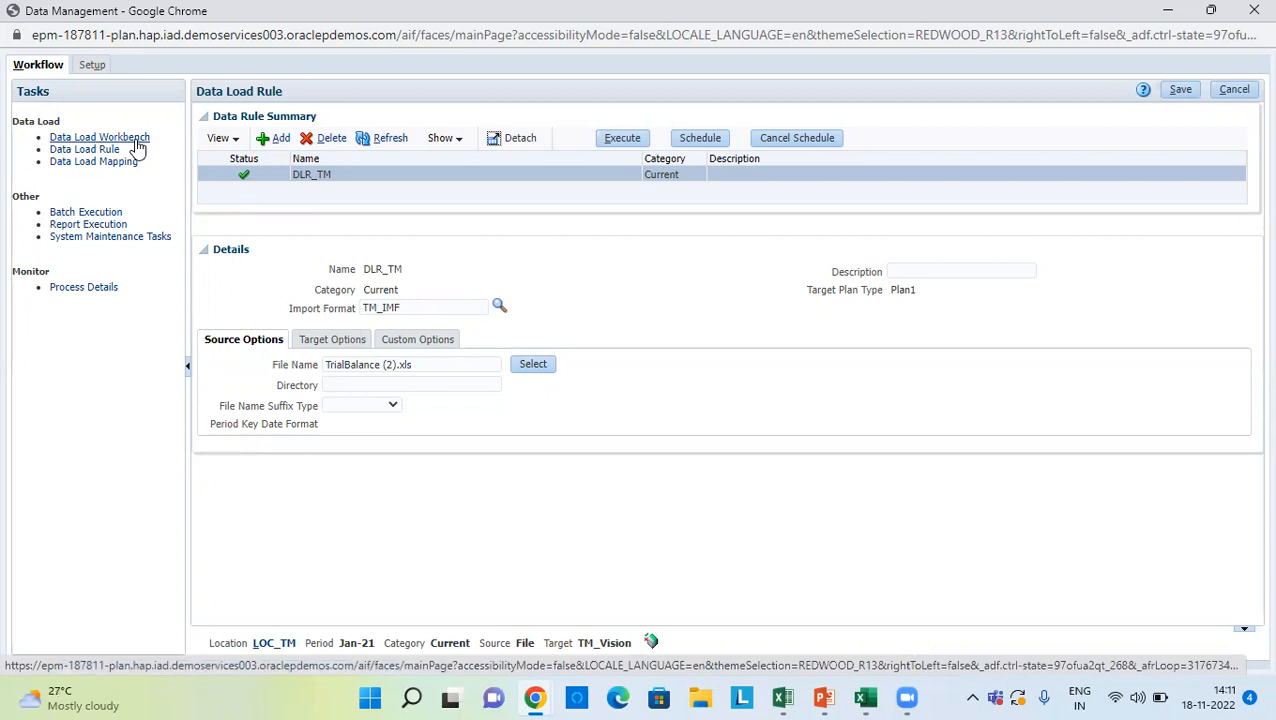
{"action": "left_click", "coordinate": [134, 137]}
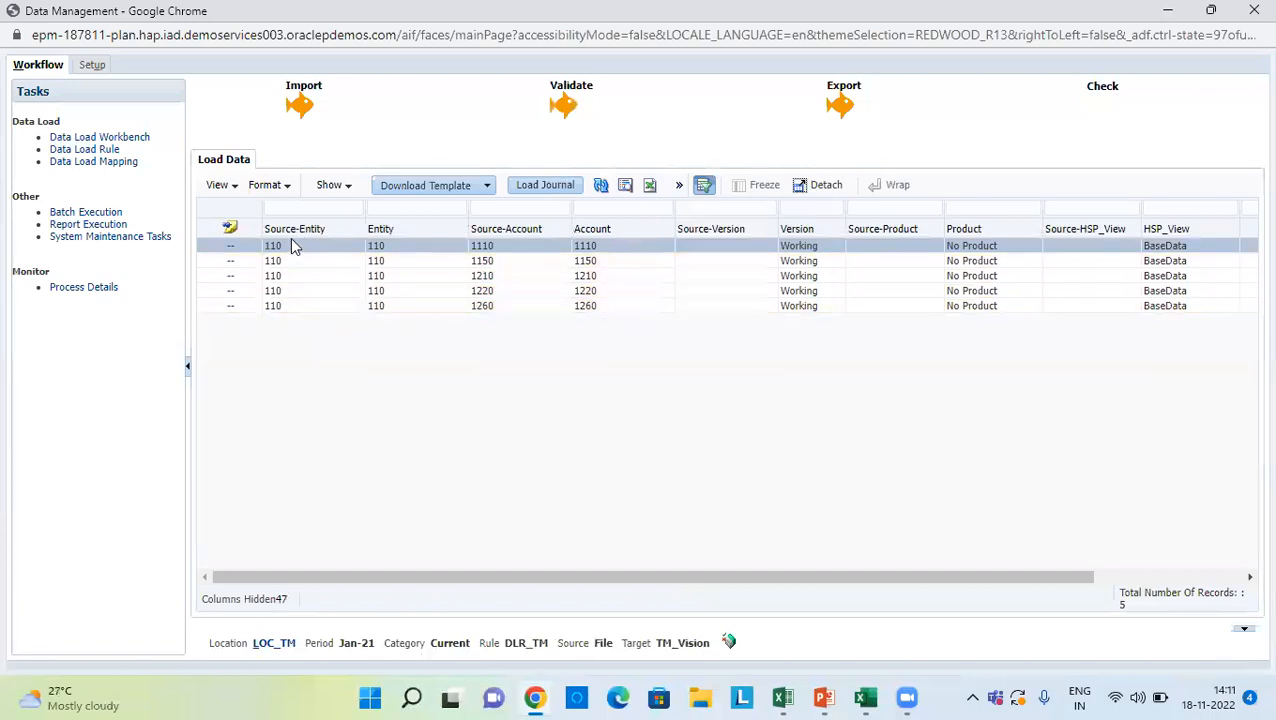
{"action": "scroll", "coordinate": [776, 285], "scroll_direction": "right", "scroll_amount": 3}
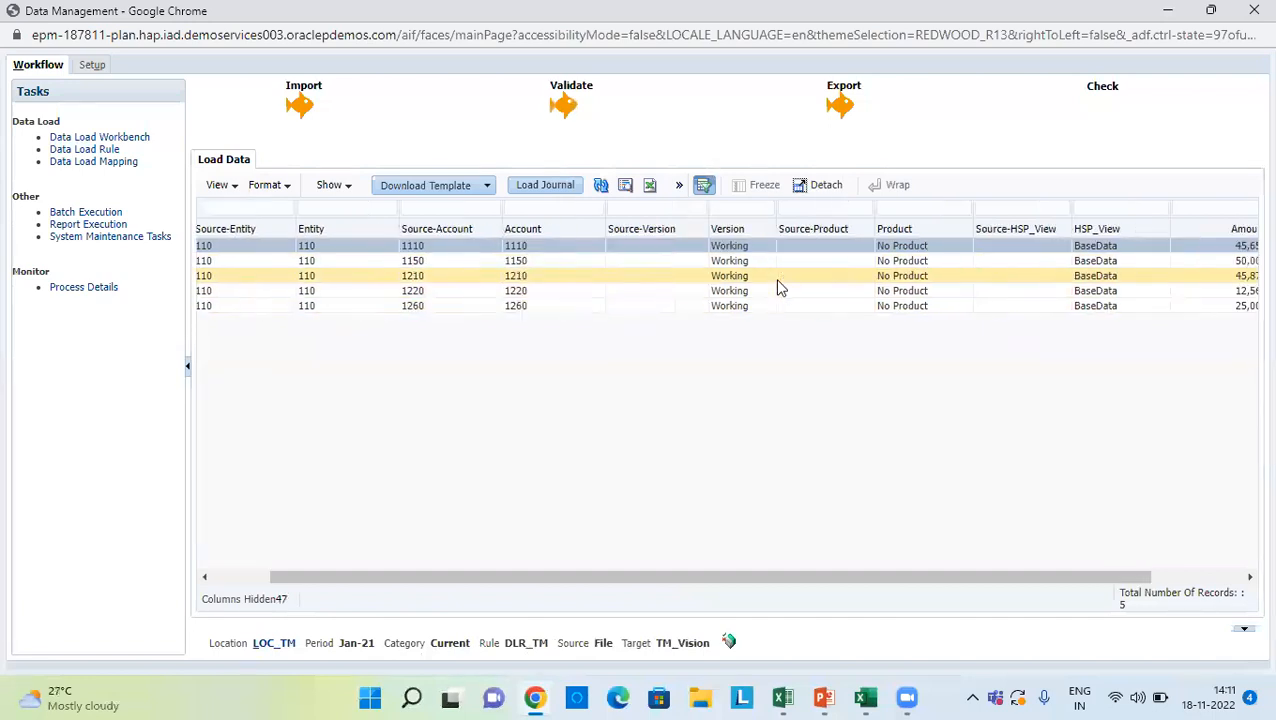
{"action": "scroll", "coordinate": [781, 288], "scroll_direction": "right", "scroll_amount": 1}
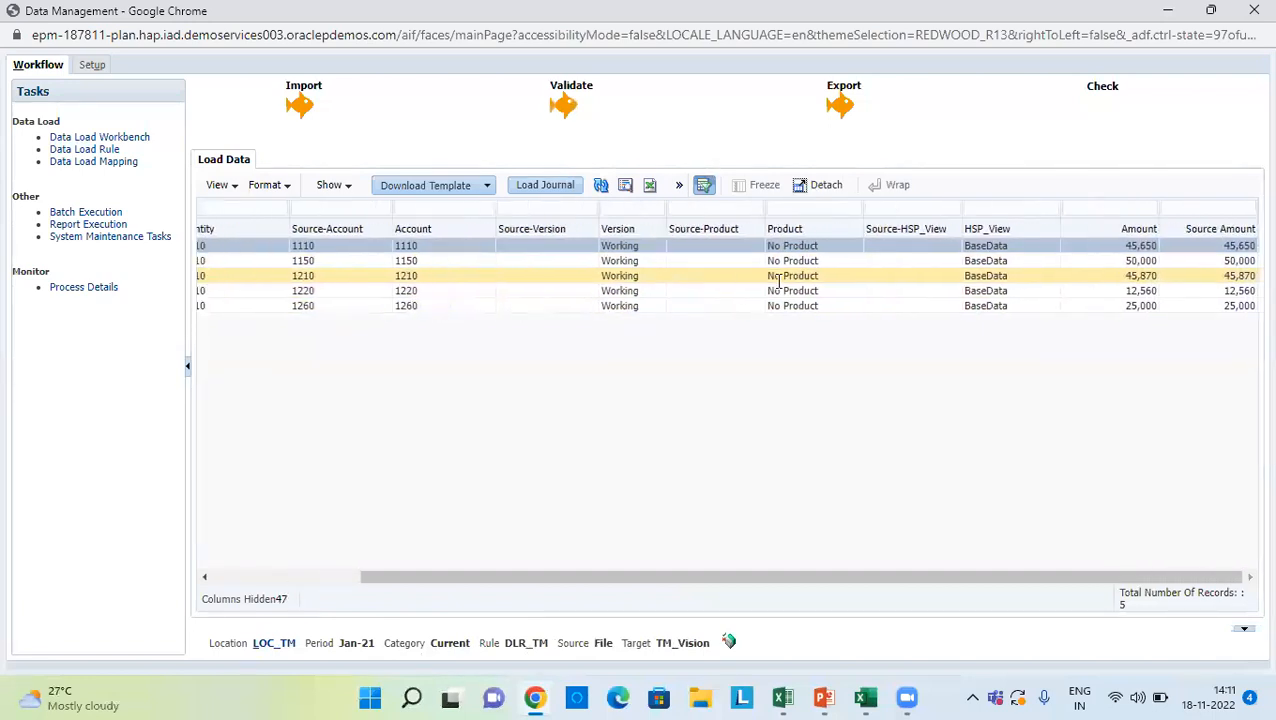
{"action": "left_click", "coordinate": [868, 698]}
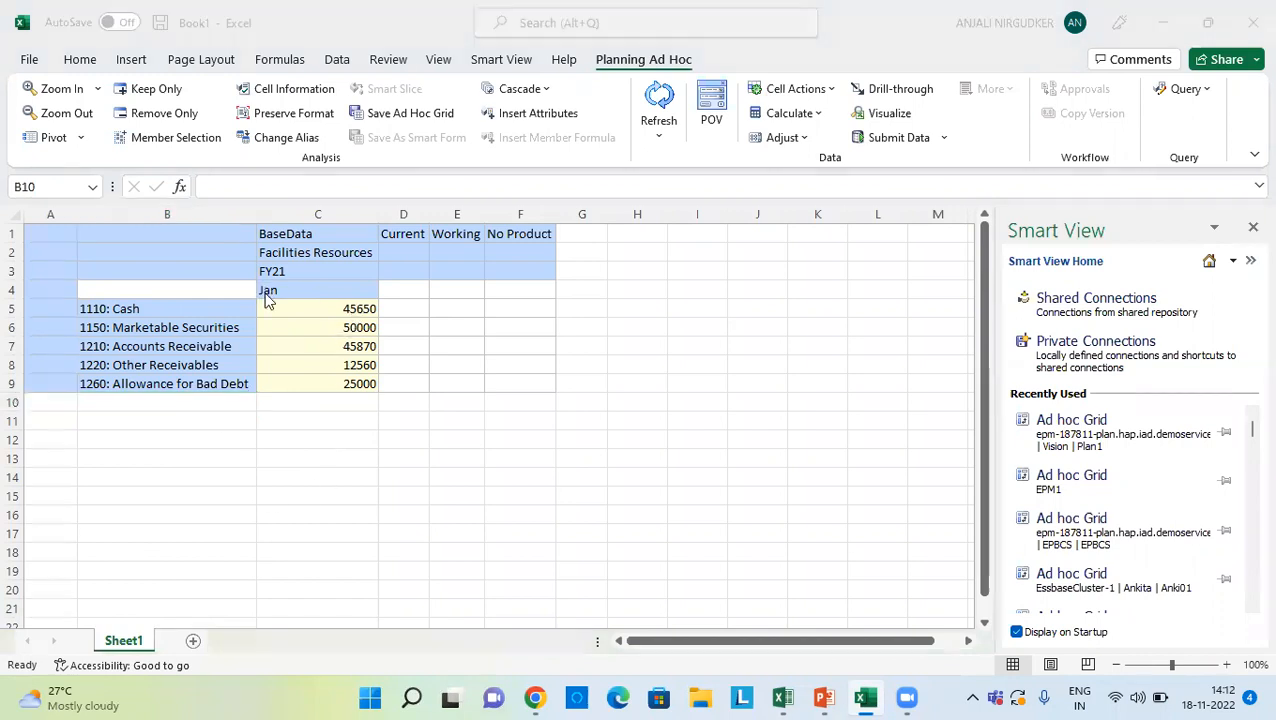
Step: Compare the January account amounts in the ad hoc grid with the Current Month column of the TrialBalance workbook
{"action": "key", "text": "alt+Tab"}
{"action": "key", "text": "Tab"}
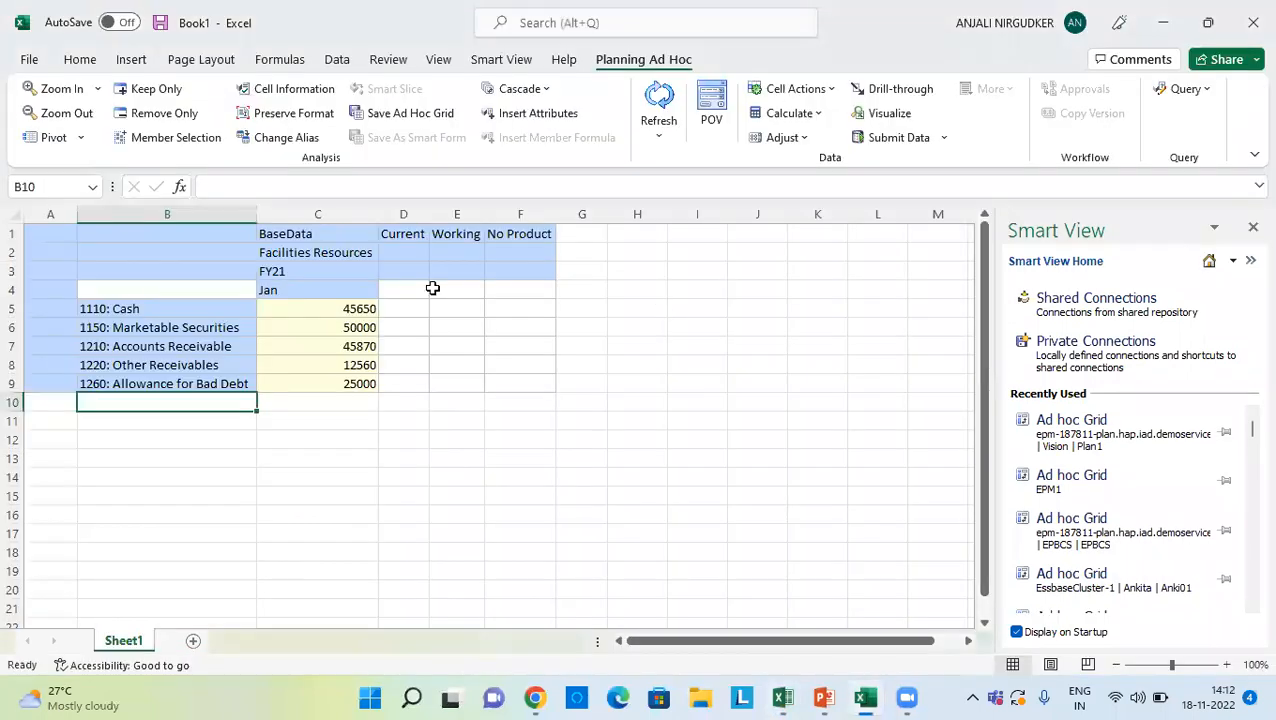
{"action": "key", "text": "alt+Tab"}
{"action": "left_click", "coordinate": [346, 310]}
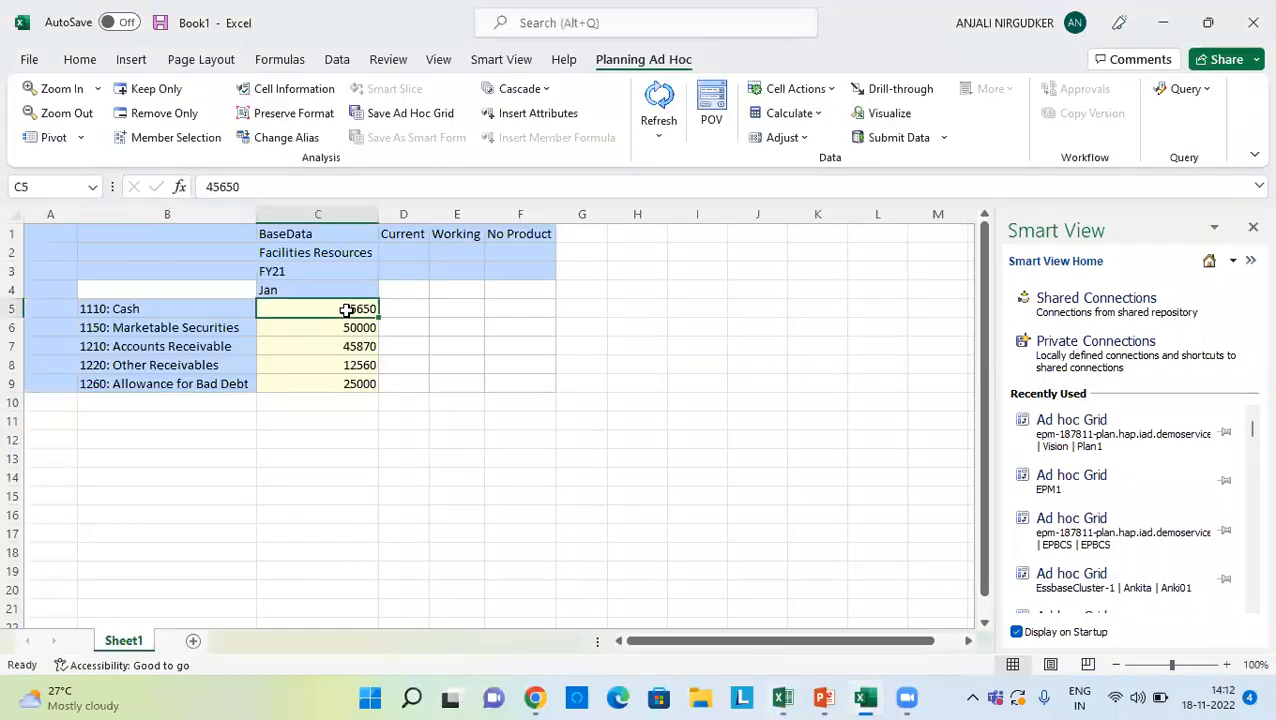
{"action": "key", "text": "alt+Tab"}
{"action": "left_click", "coordinate": [547, 325]}
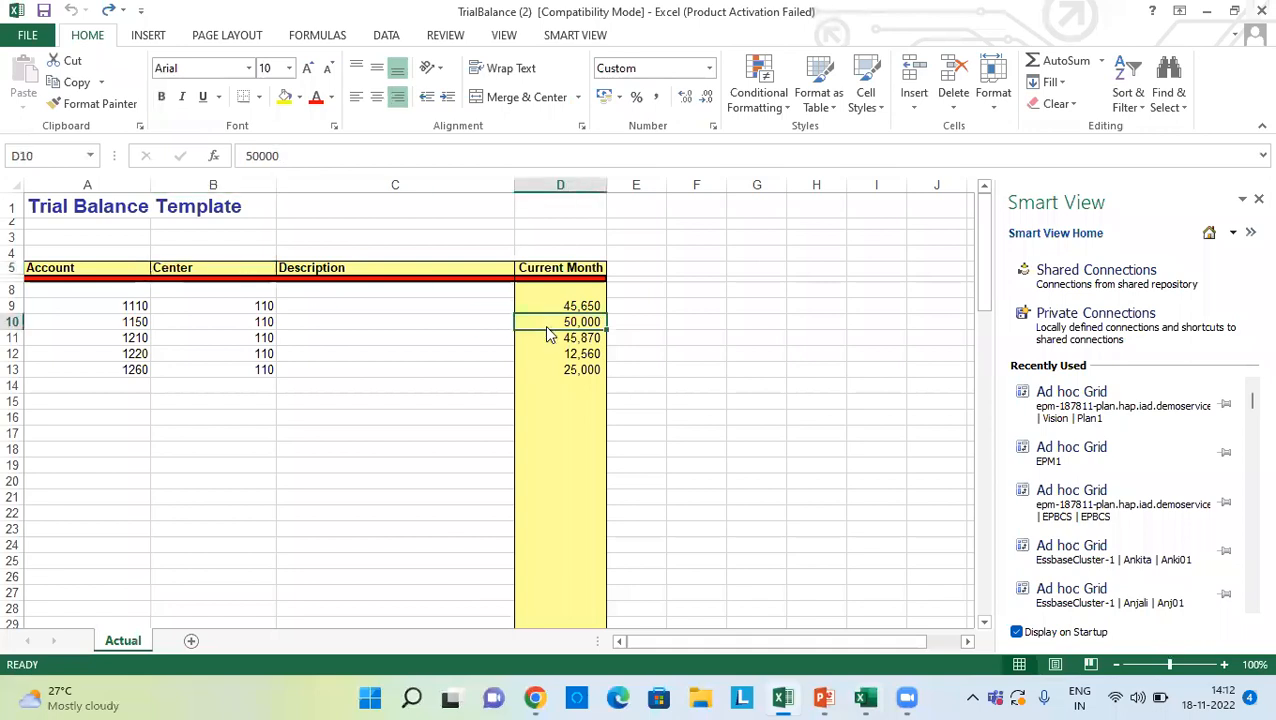
{"action": "key", "text": "alt+Tab"}
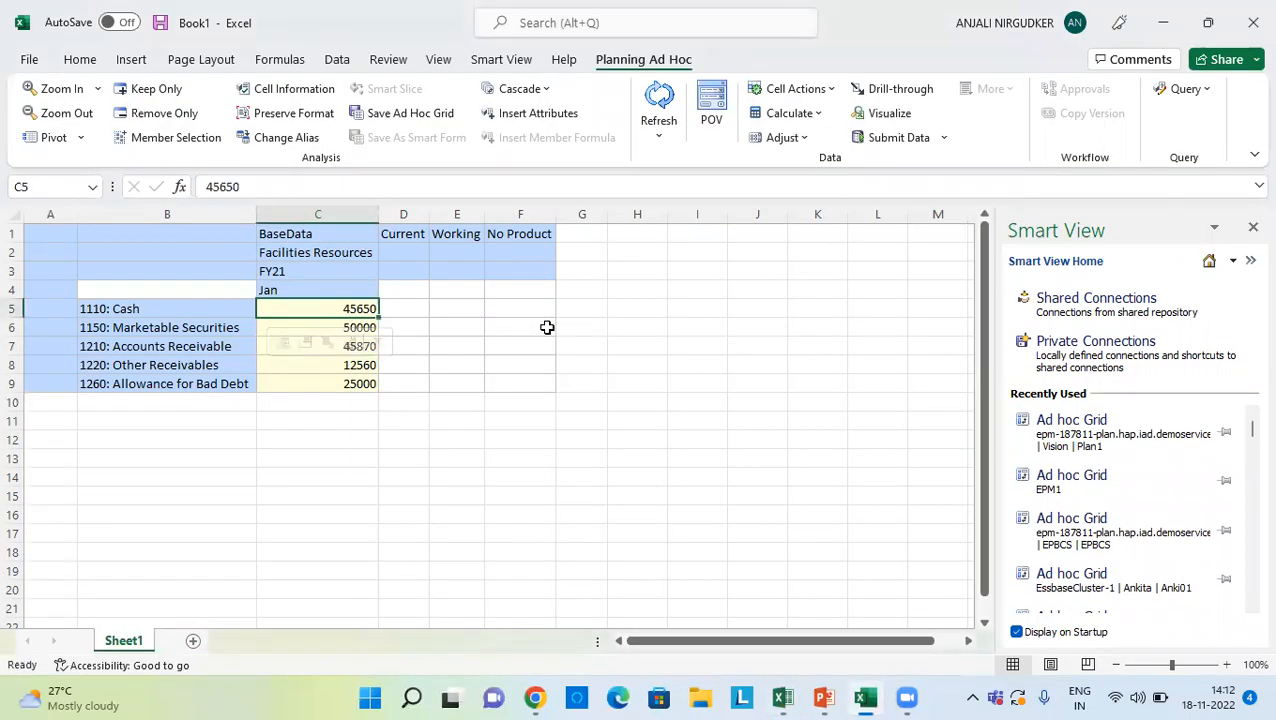
{"action": "key", "text": "alt+Tab"}
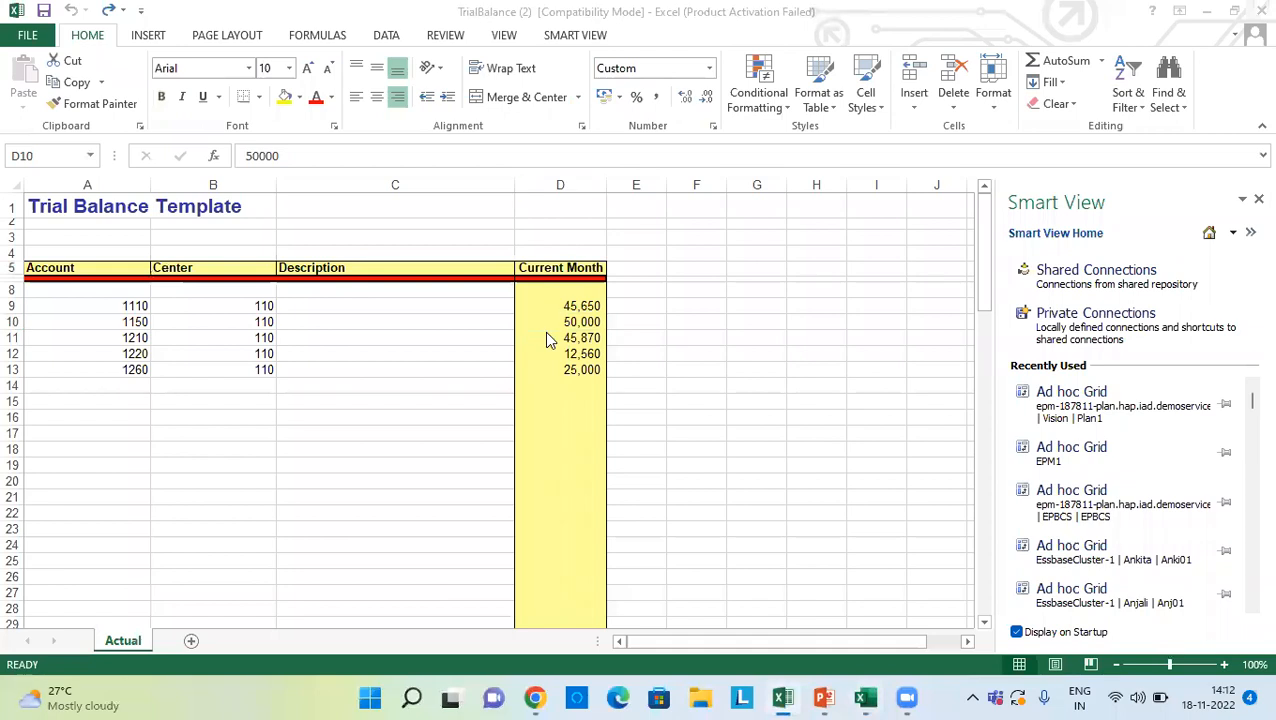
{"action": "key", "text": "alt+Tab"}
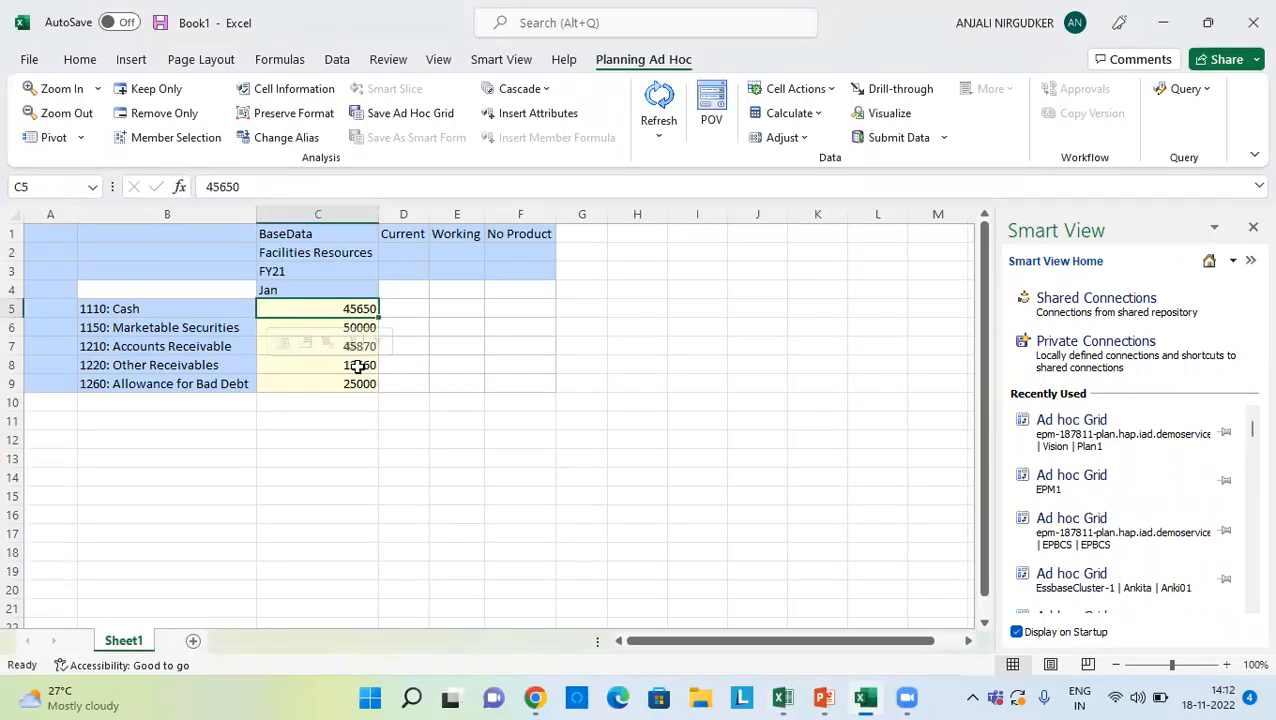
{"action": "key", "text": "alt+Tab"}
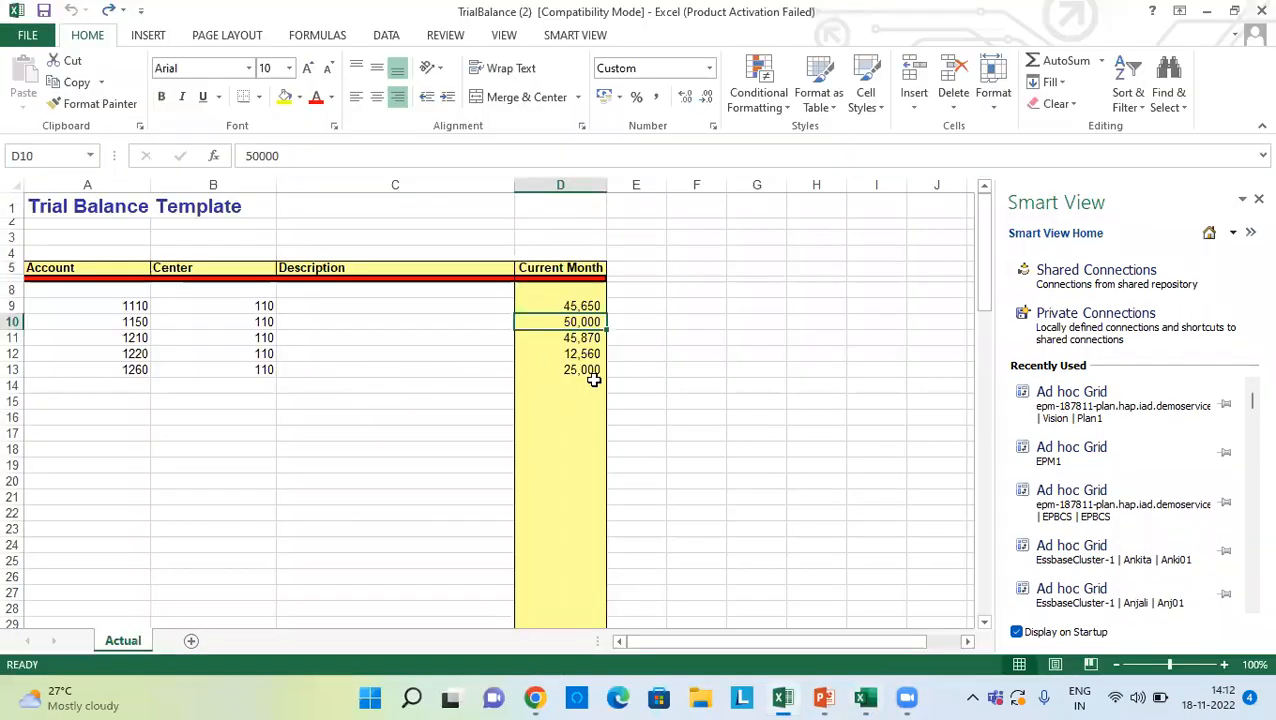
Step: Switch to the DATA MANAGEMENT presentation in PowerPoint and show the closing Thank You slide
{"action": "left_click", "coordinate": [836, 697]}
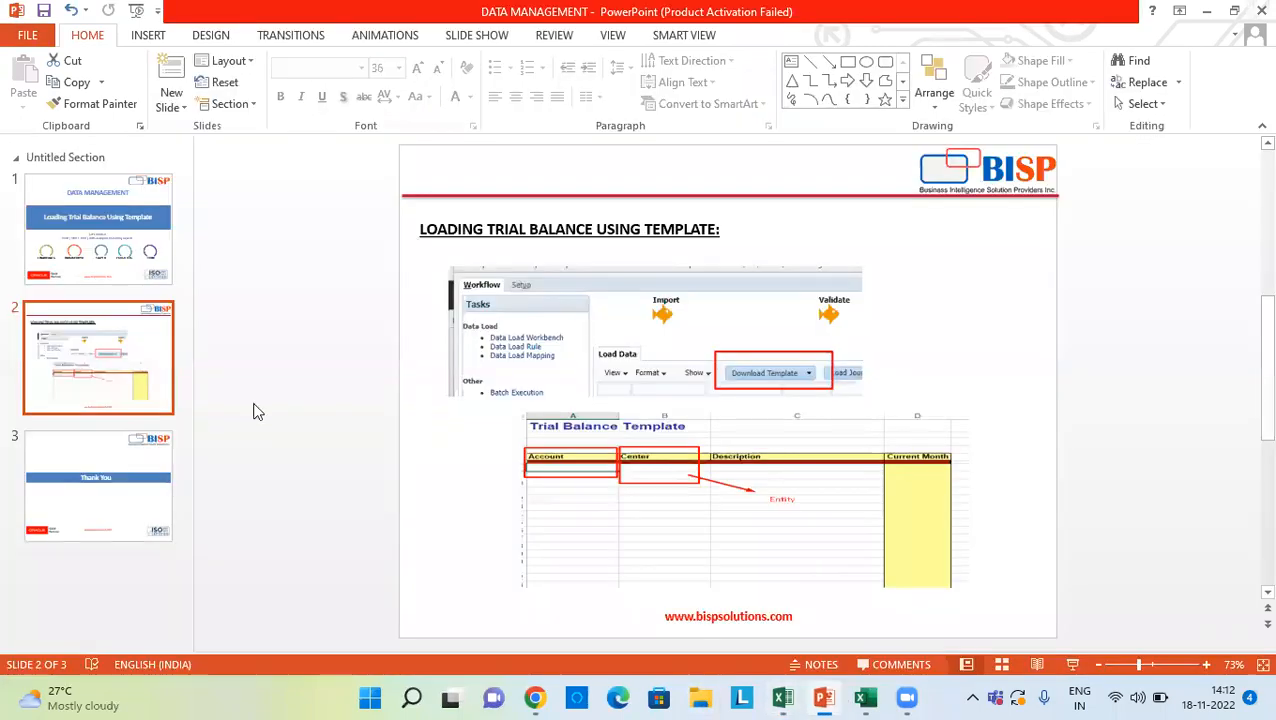
{"action": "left_click", "coordinate": [143, 461]}
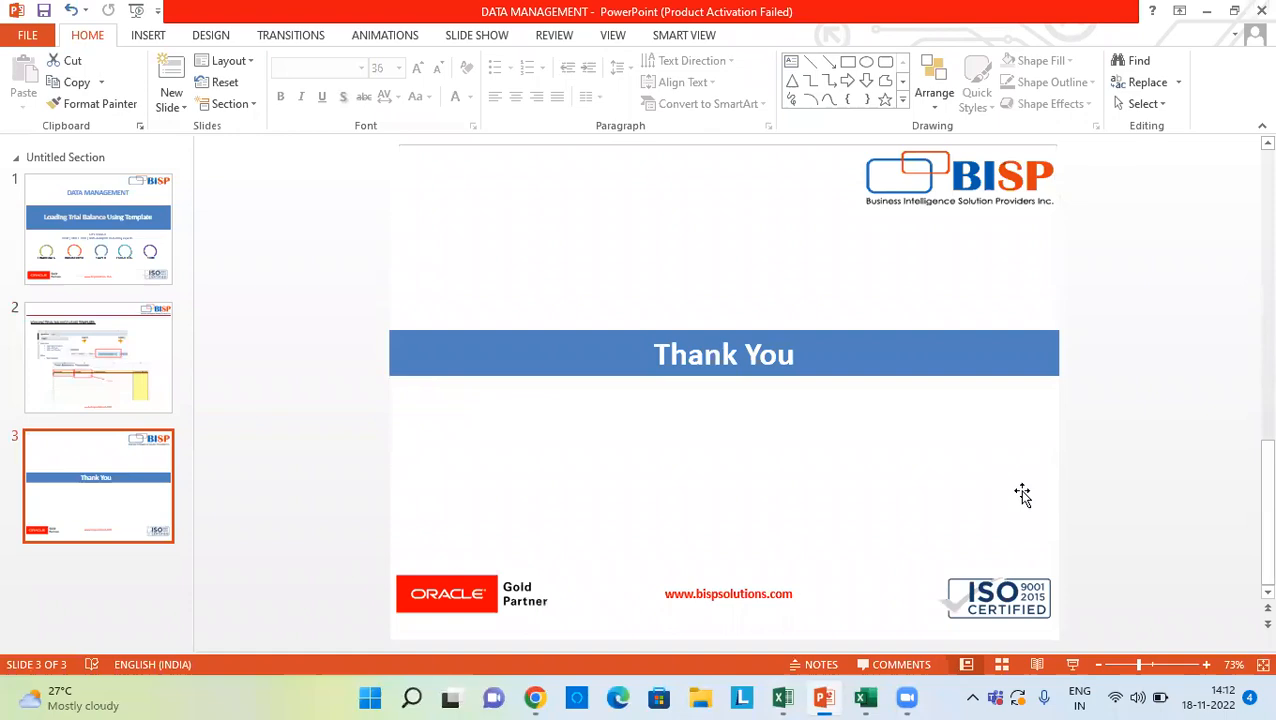